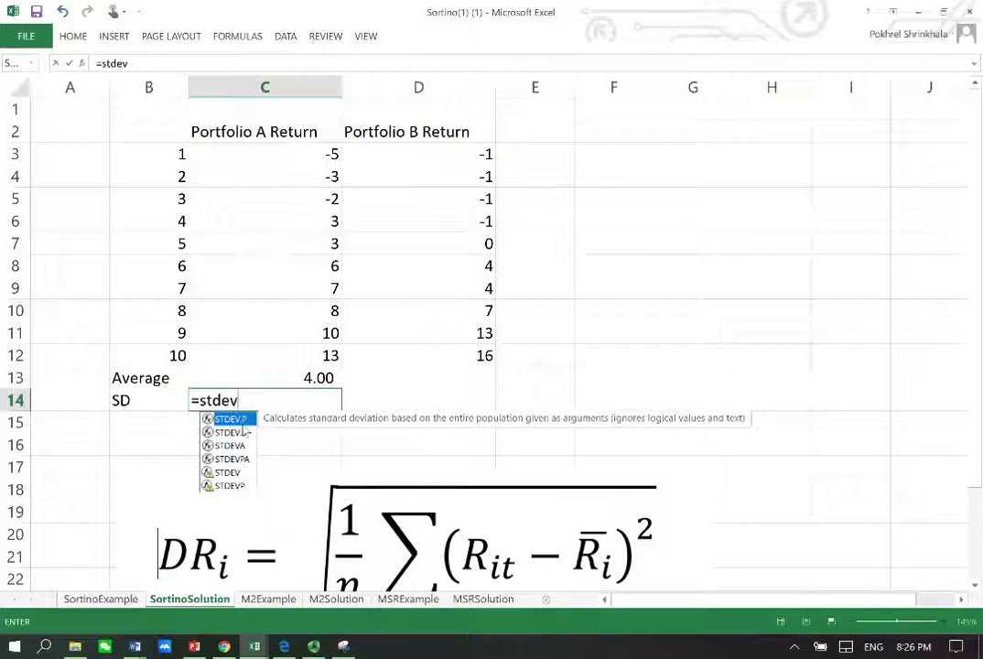
Calculate Portfolio A's SD in C14 with =STDEV.P(C3:C12), and fill the Average and SD formulas across to Portfolio B
double_click(240, 419)
left_click_drag(325, 351, 329, 160)
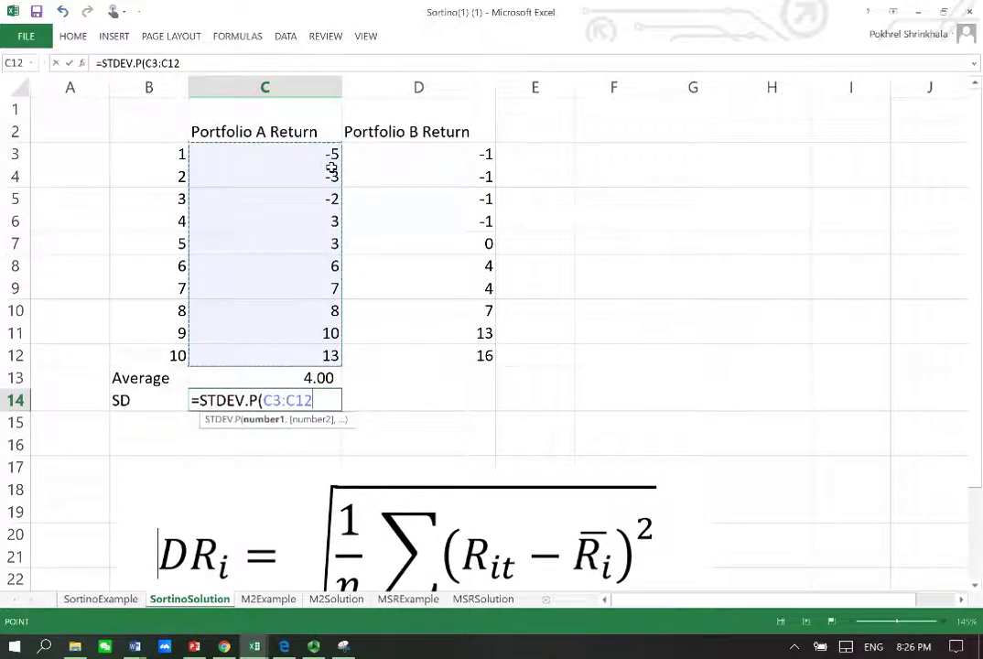
type(")")
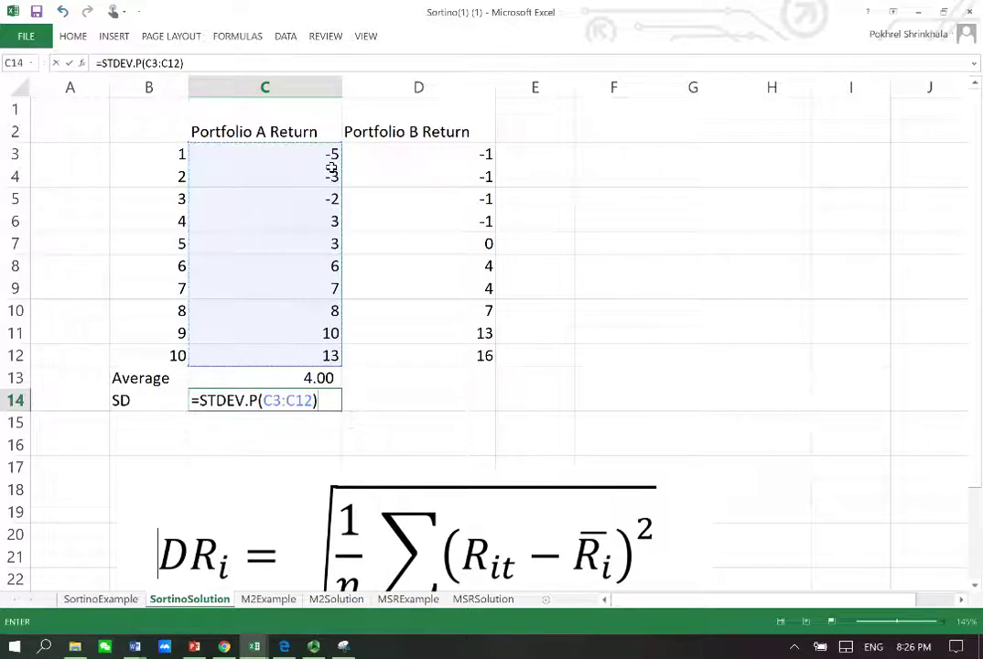
key("Return")
left_click_drag(275, 379, 302, 396)
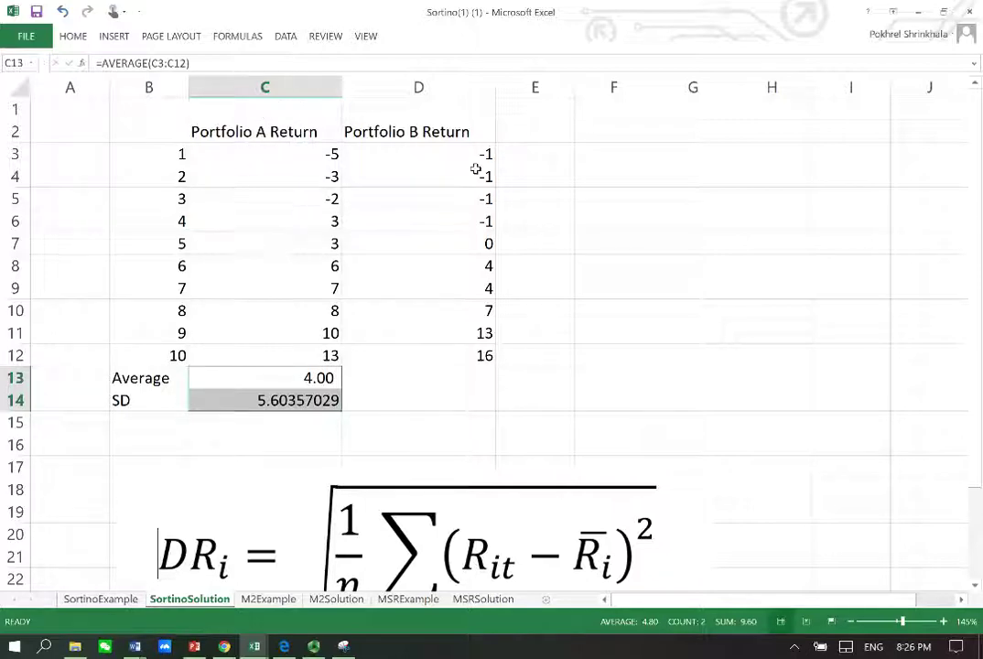
left_click_drag(346, 414, 447, 417)
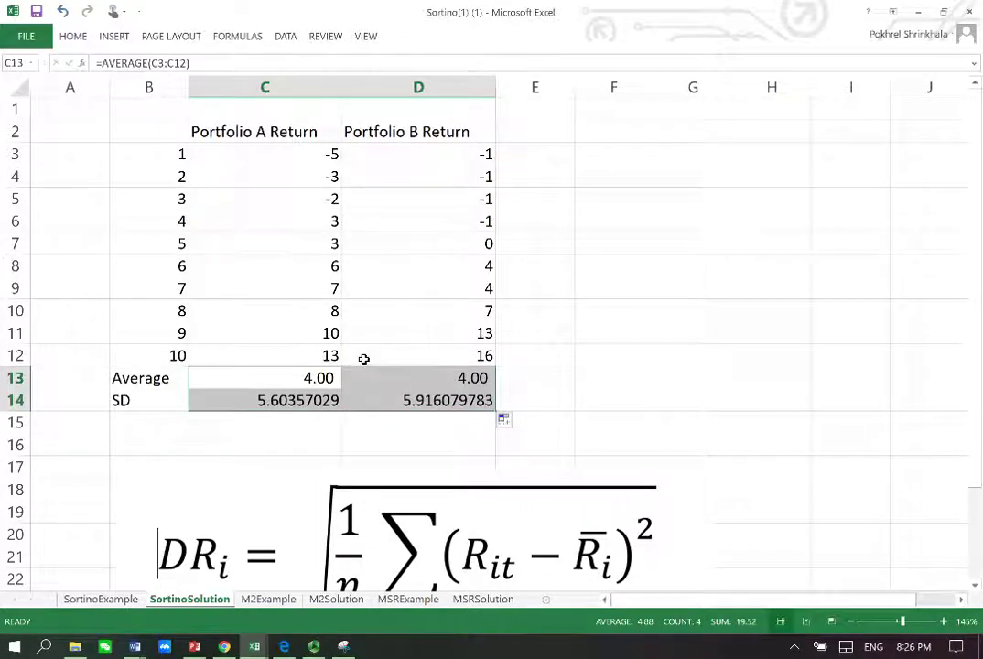
Compare the average returns of Portfolios A and B, and relate Portfolio A's returns and average to the terms of the DR formula
left_click_drag(362, 358, 364, 374)
left_click(309, 378)
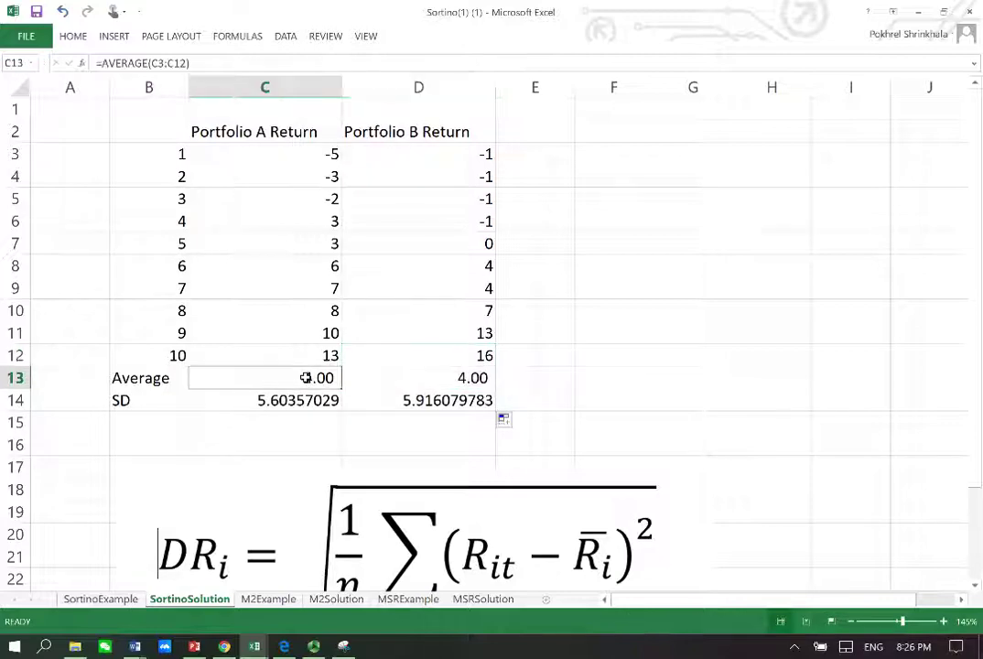
left_click(421, 377)
left_click(292, 382)
left_click(462, 379)
left_click(325, 377)
left_click(375, 382)
left_click(325, 378)
left_click(388, 378)
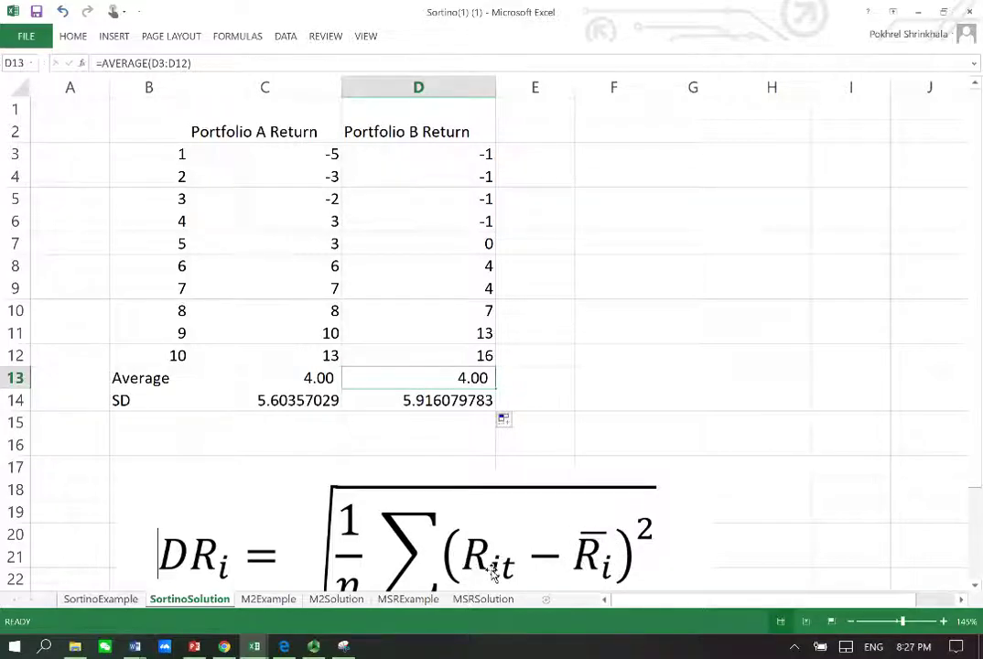
left_click(711, 448)
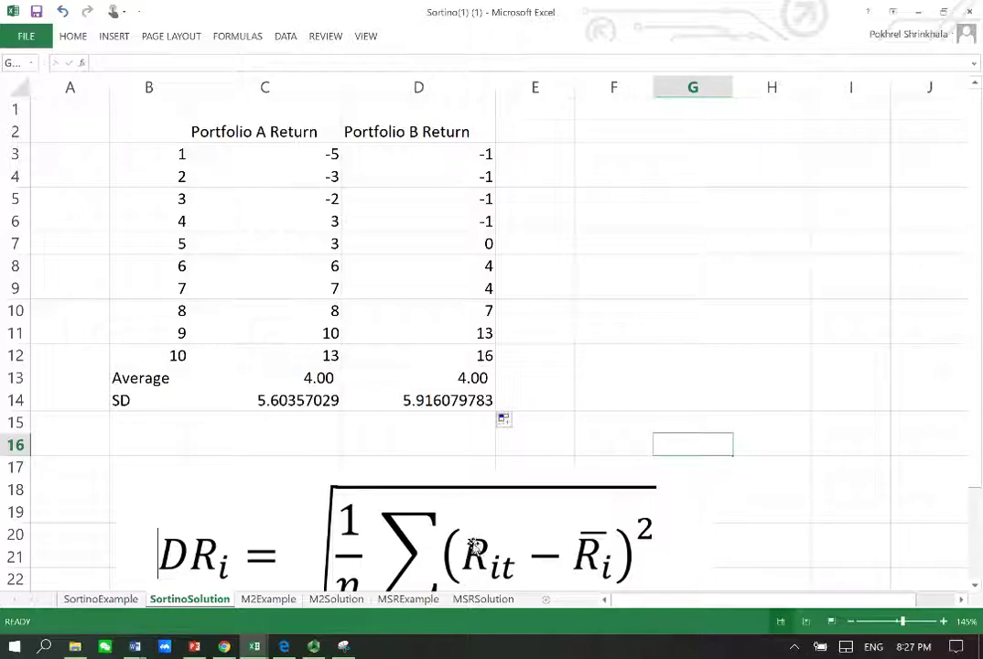
left_click(325, 157)
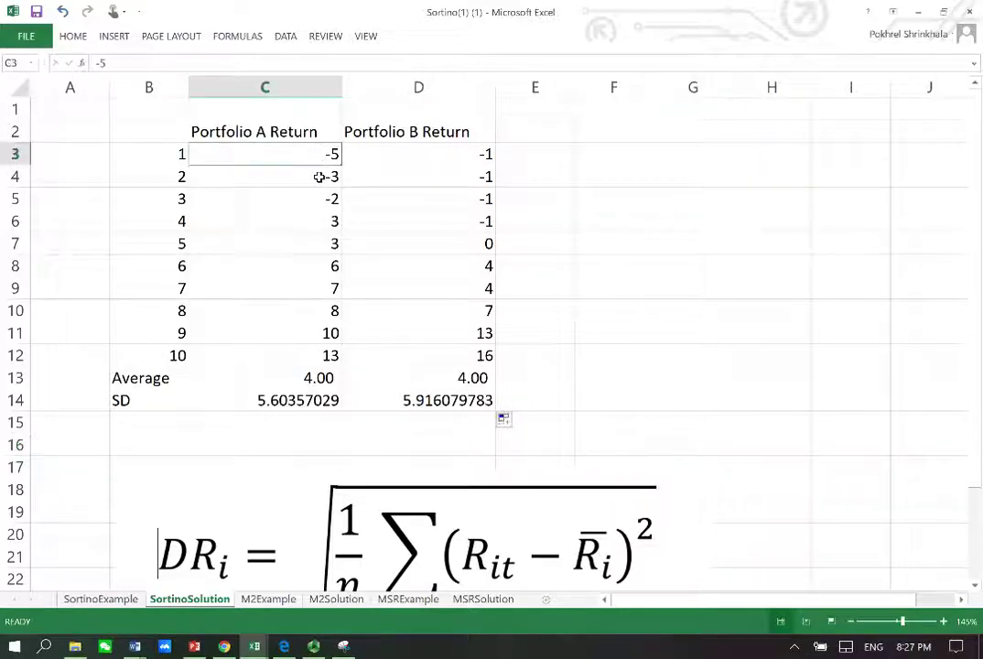
left_click(319, 194)
left_click(320, 378)
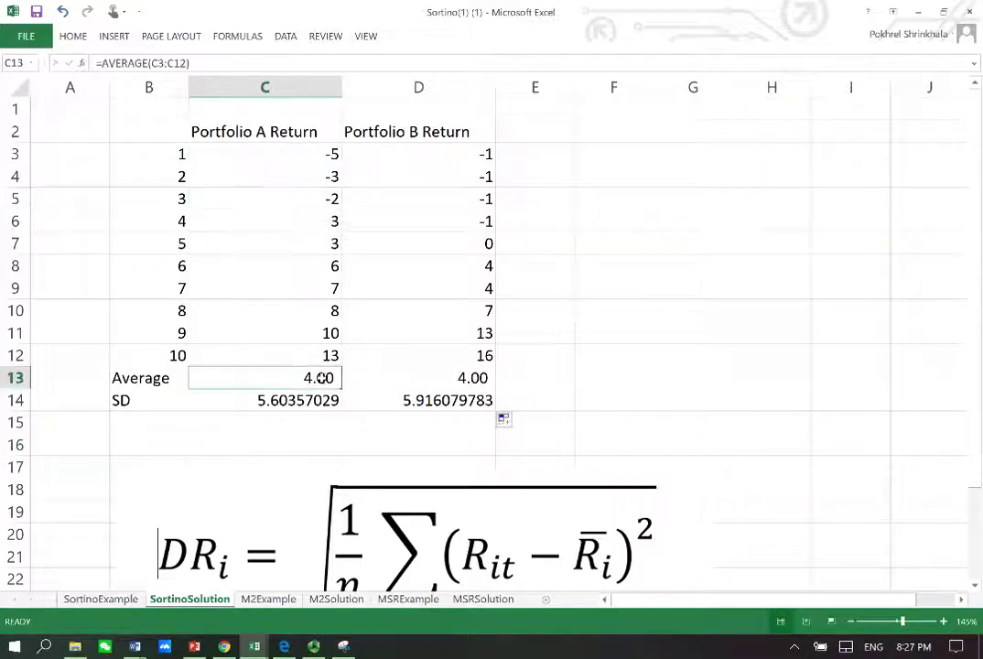
Enter =C3-C13 in F3 to compute the deviation of Portfolio A's first return from its average
left_click(587, 153)
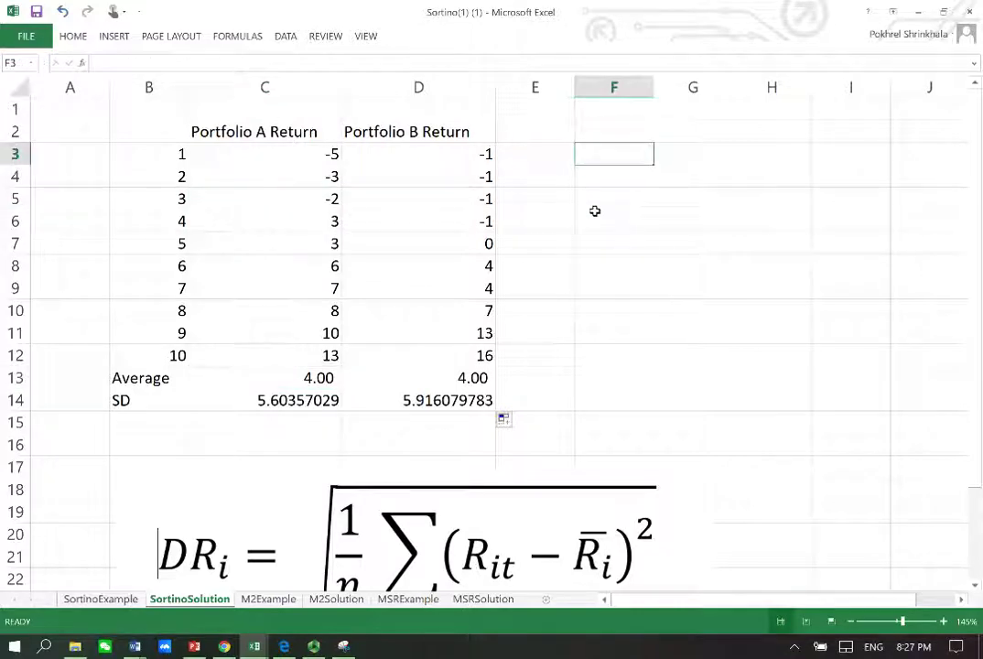
type("=")
key("Left")
key("Left")
key("Left")
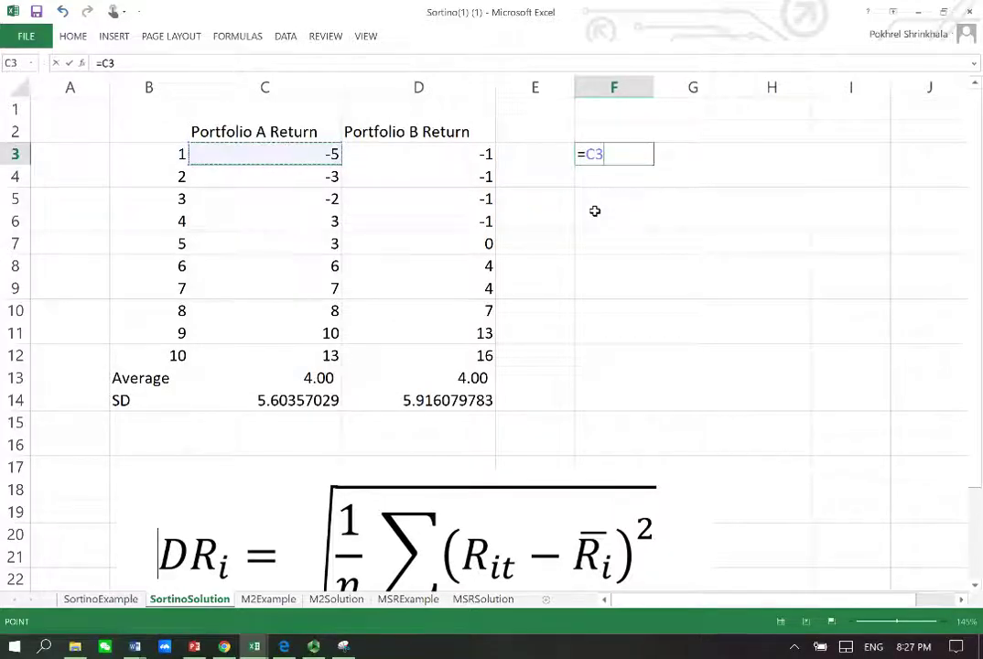
type("-")
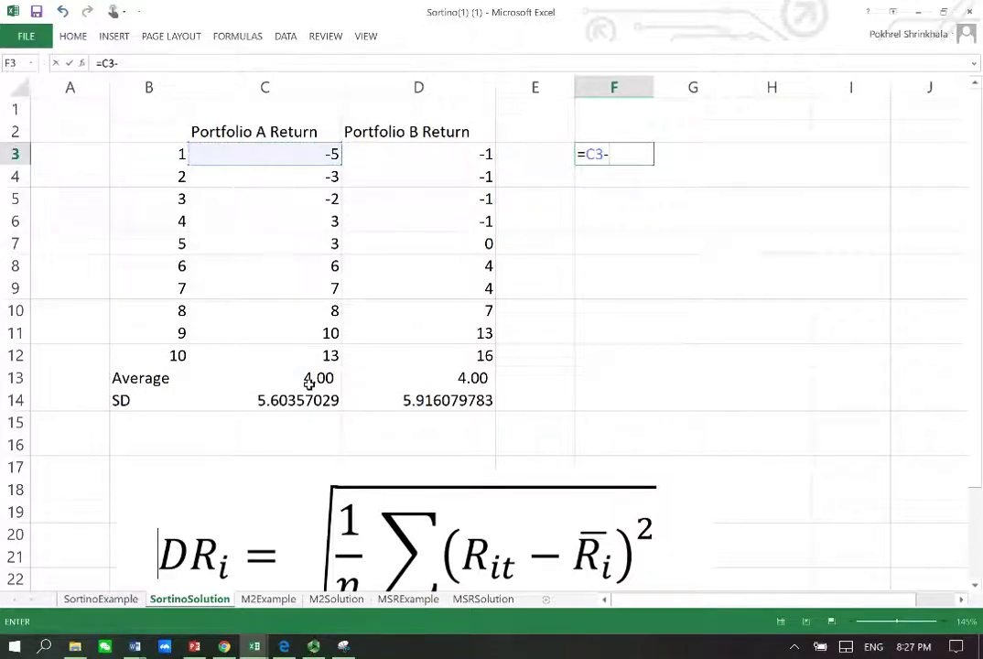
left_click(315, 378)
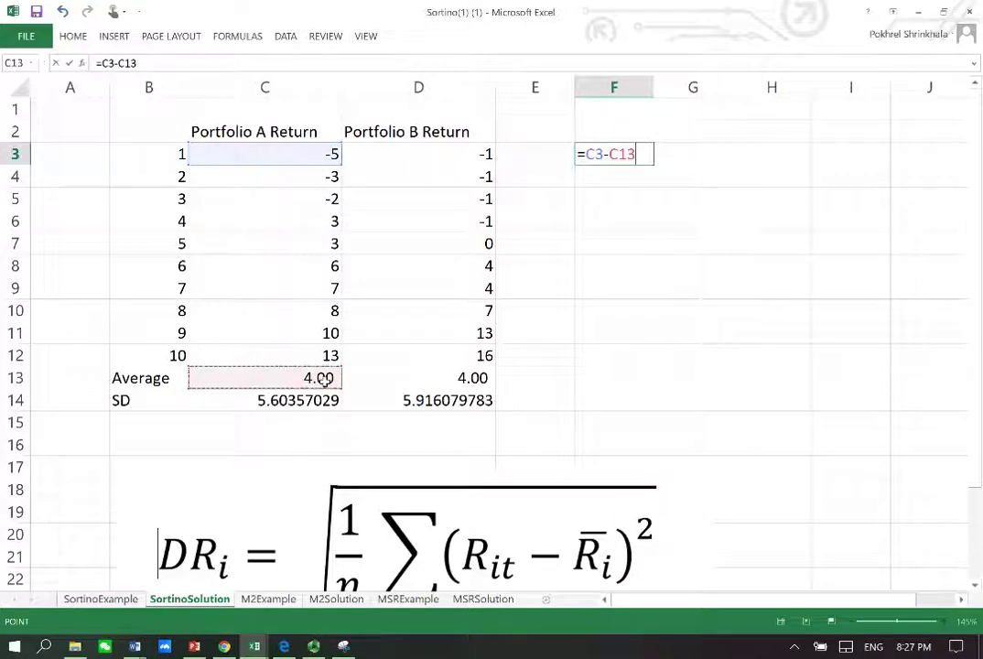
key("Return")
key("Up")
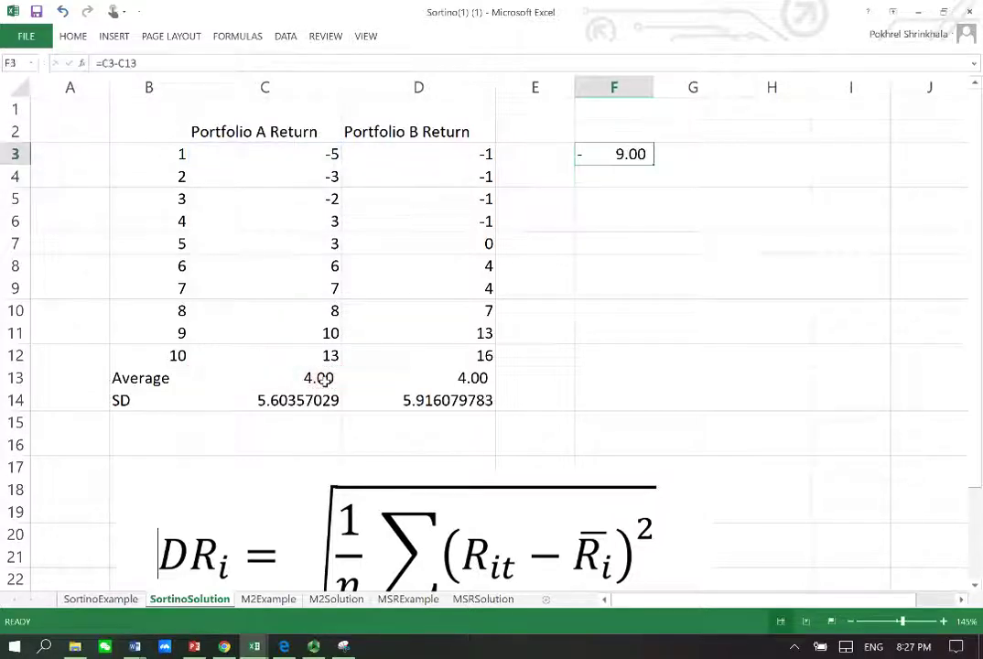
Lock the average's row in F3 so the formula reads =C3-C$13, and fill it through F3:G12 for both portfolios
key("F2")
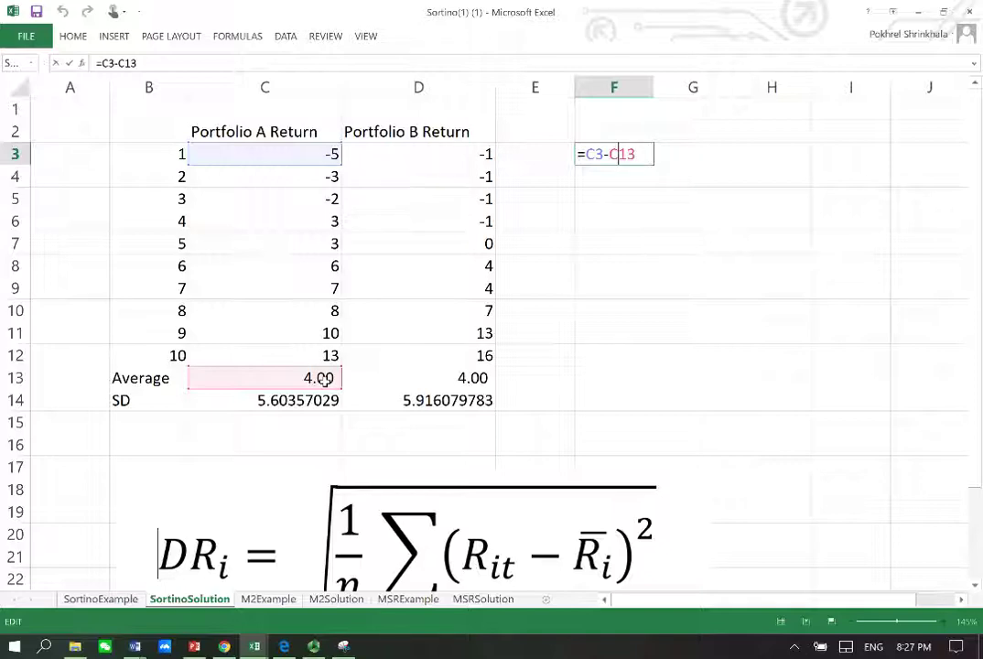
key("Left")
type("$")
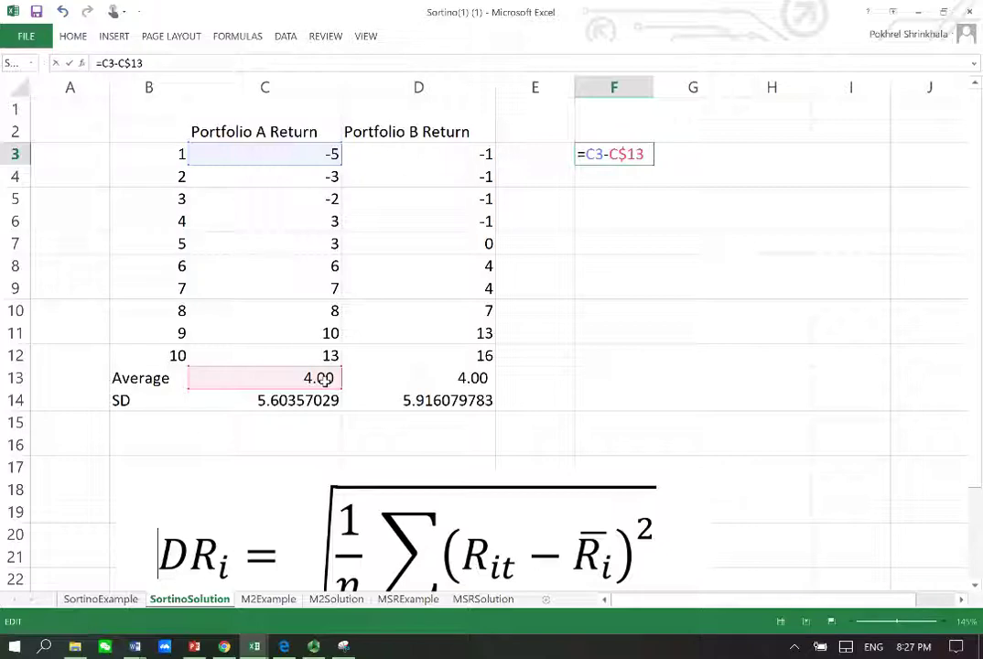
key("Return")
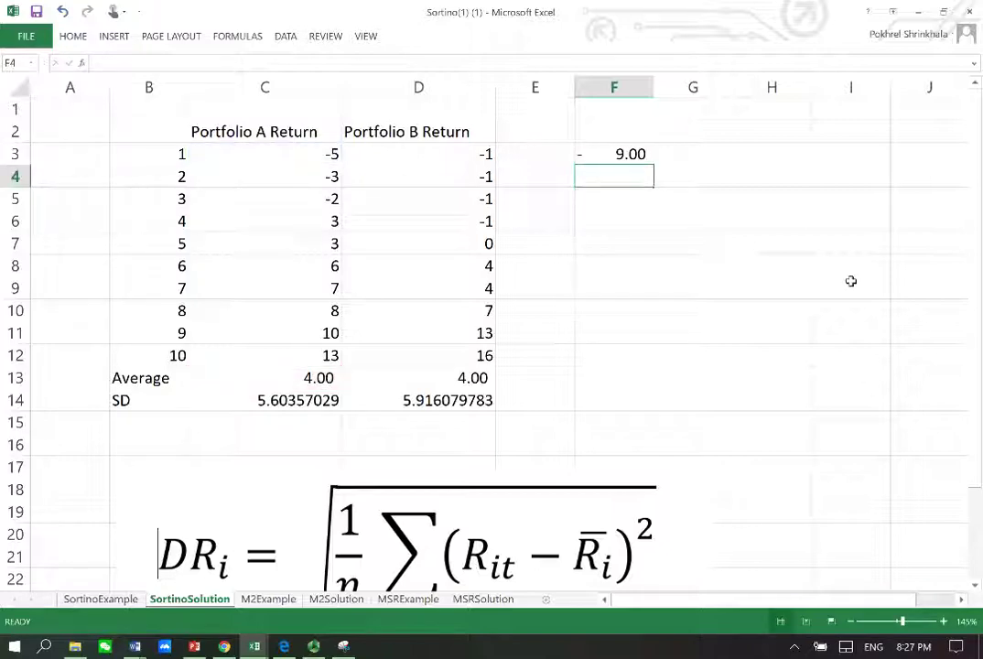
left_click(645, 154)
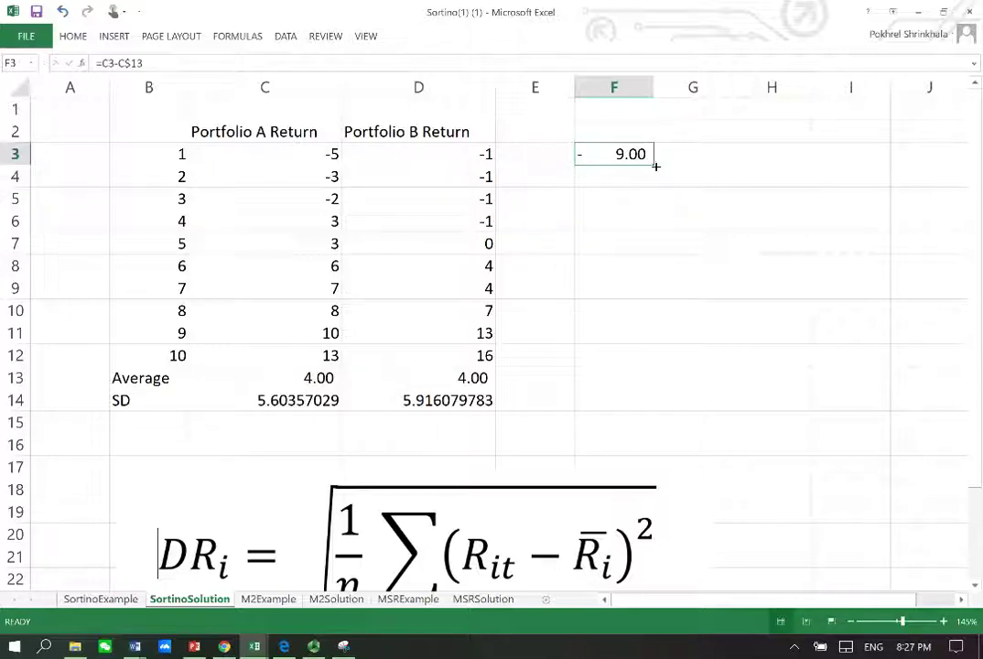
left_click_drag(654, 166, 736, 366)
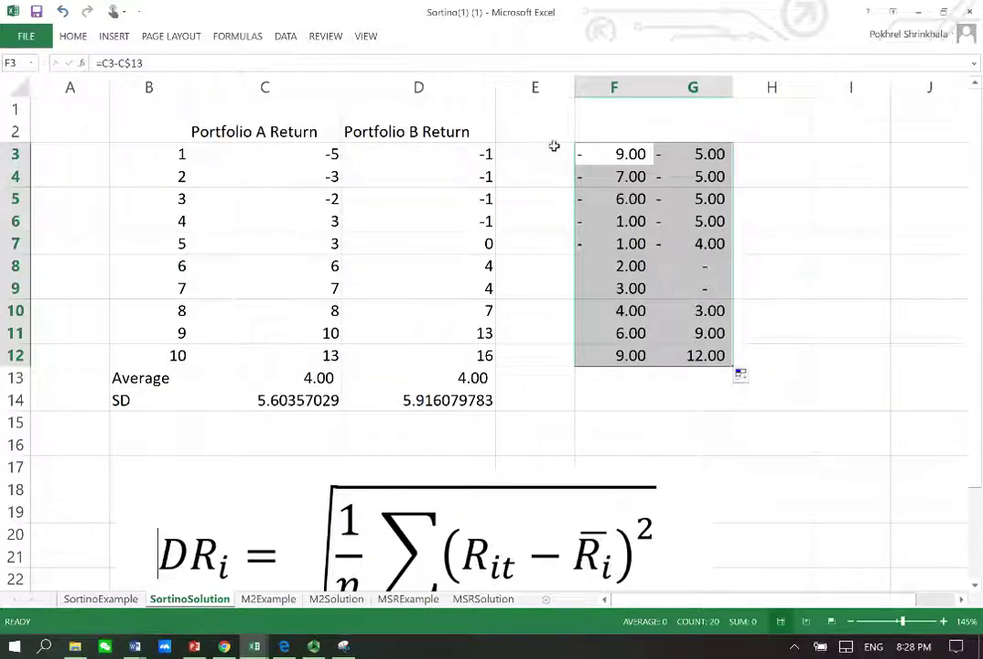
Square Portfolio A's first deviation by entering =F3^2 in H3
left_click(771, 158)
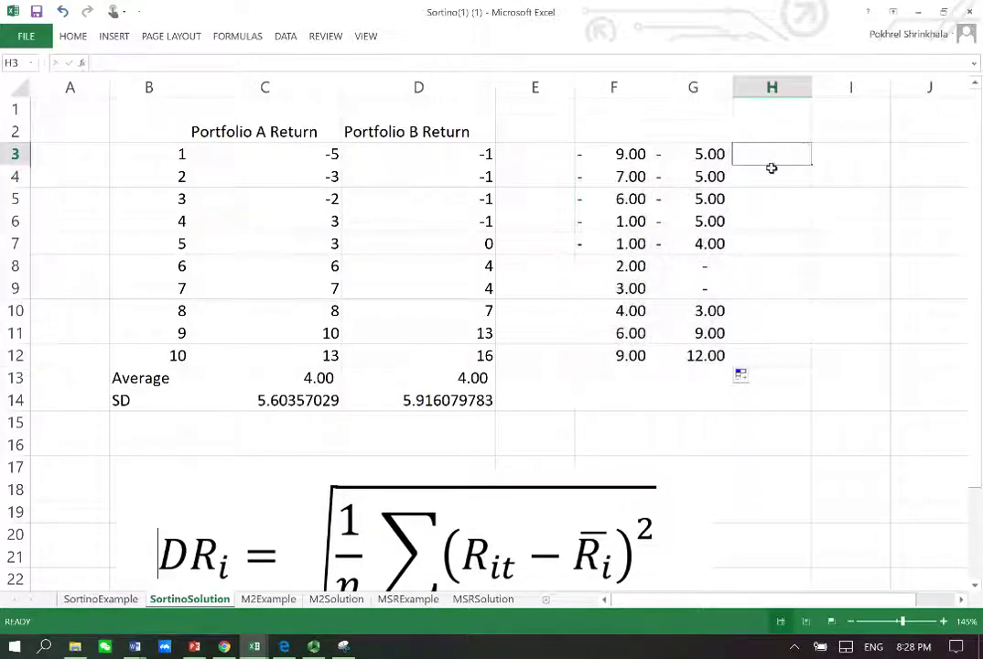
type("=")
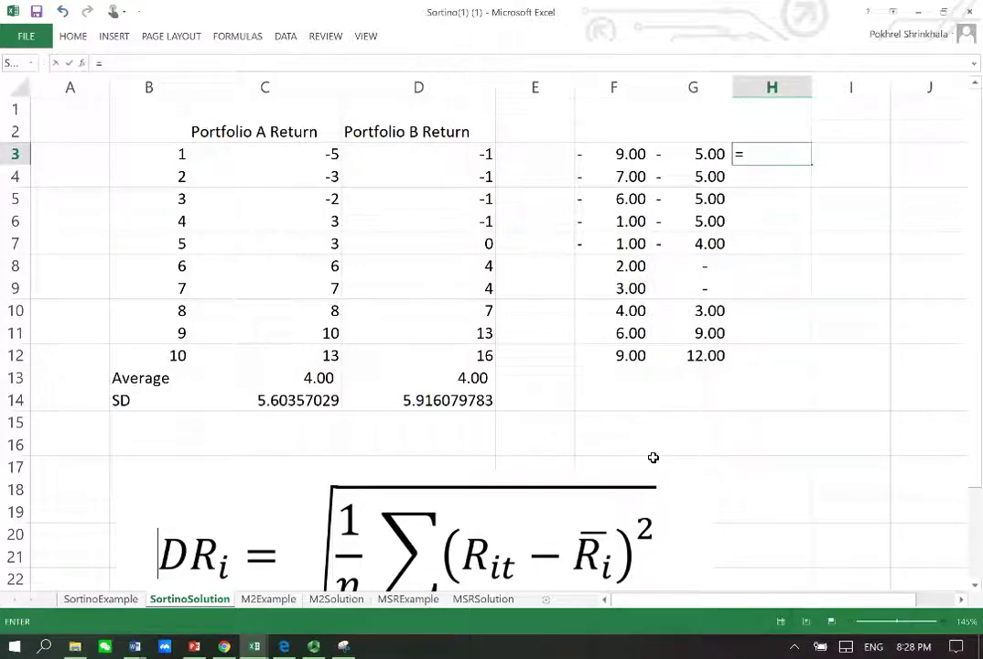
key("Left")
key("Left")
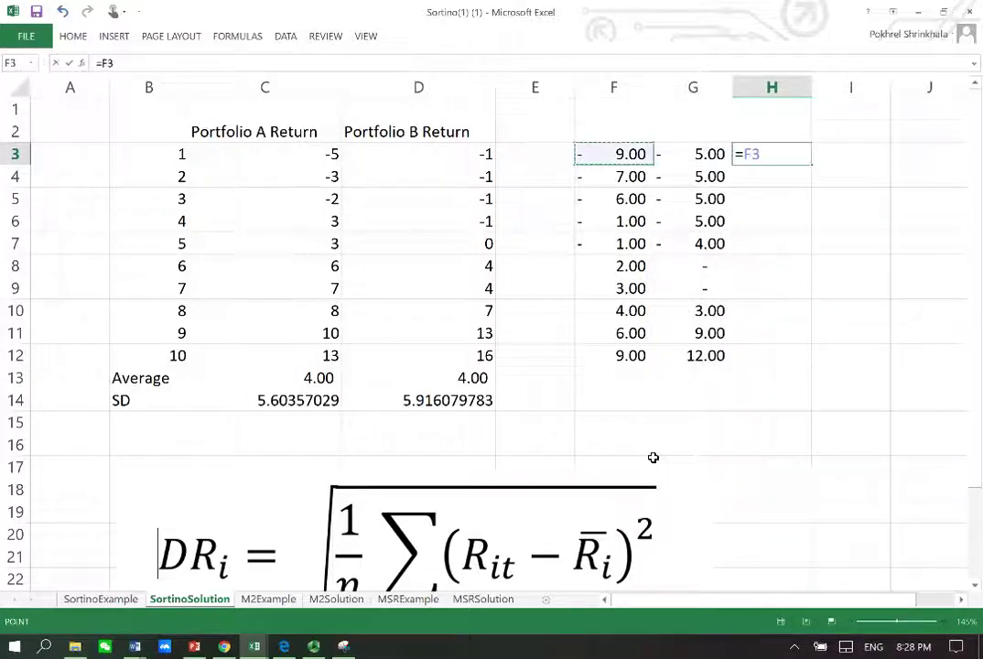
type("^2")
key("Return")
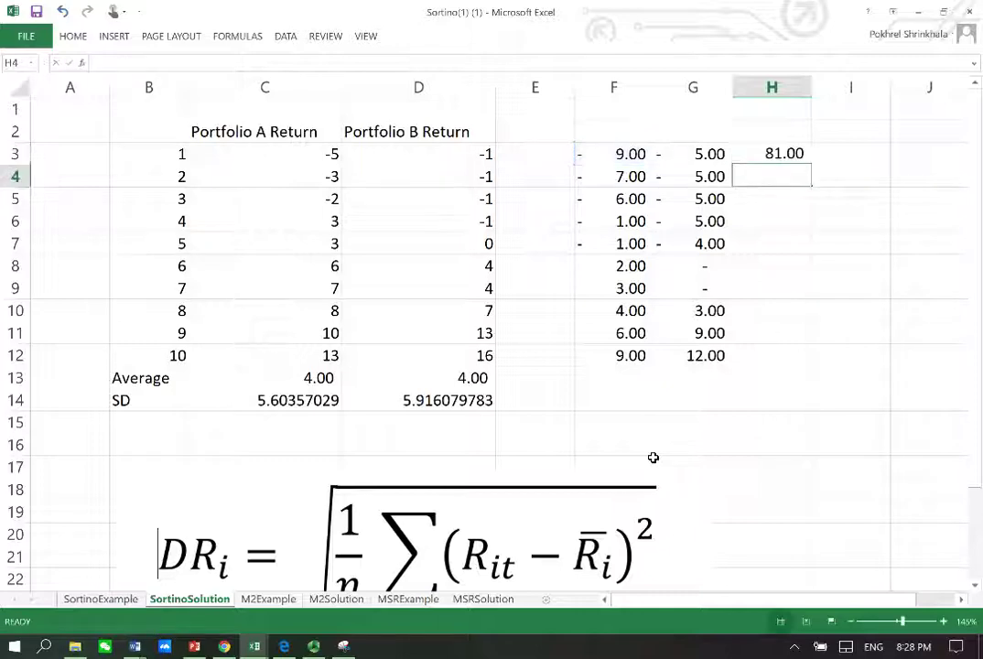
Copy the squared deviation formula from H3 to I3 and fill both columns down to row 12
key("Up")
key("ctrl+c")
key("Right")
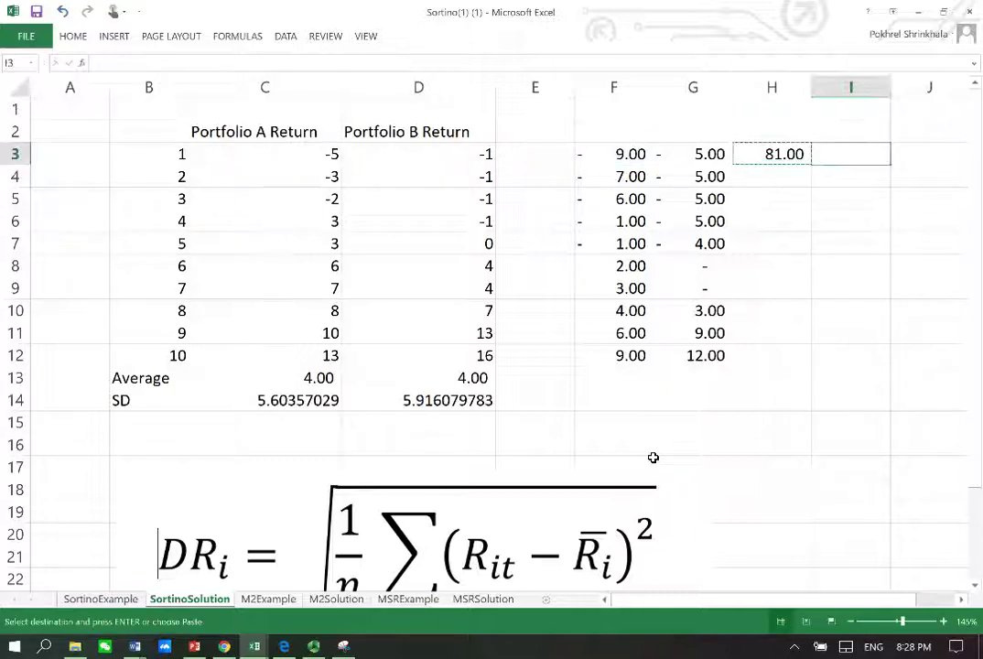
key("Return")
key("Left")
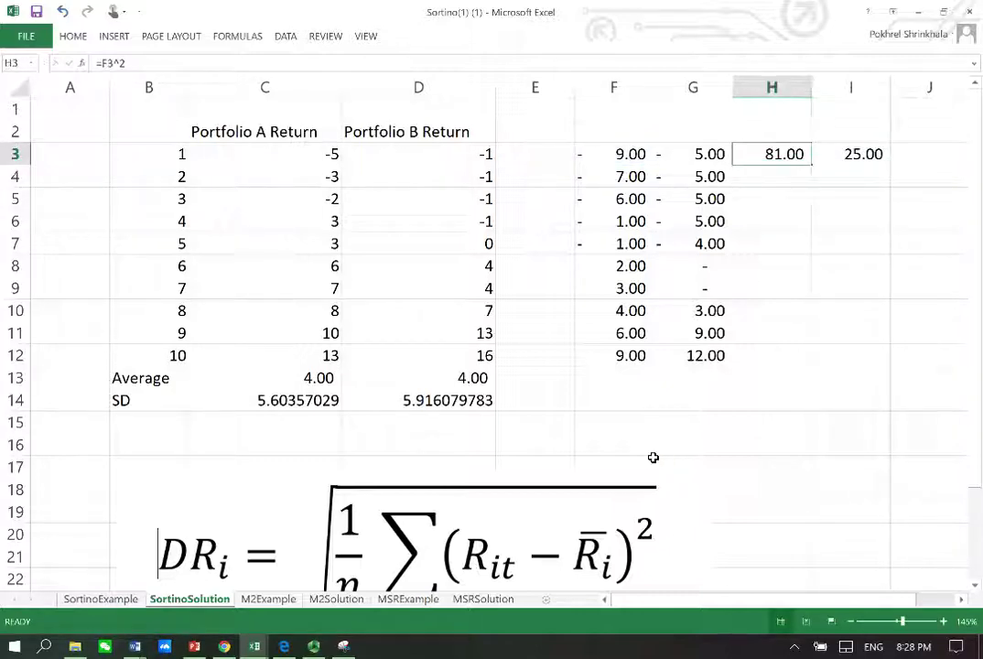
key("shift+Right")
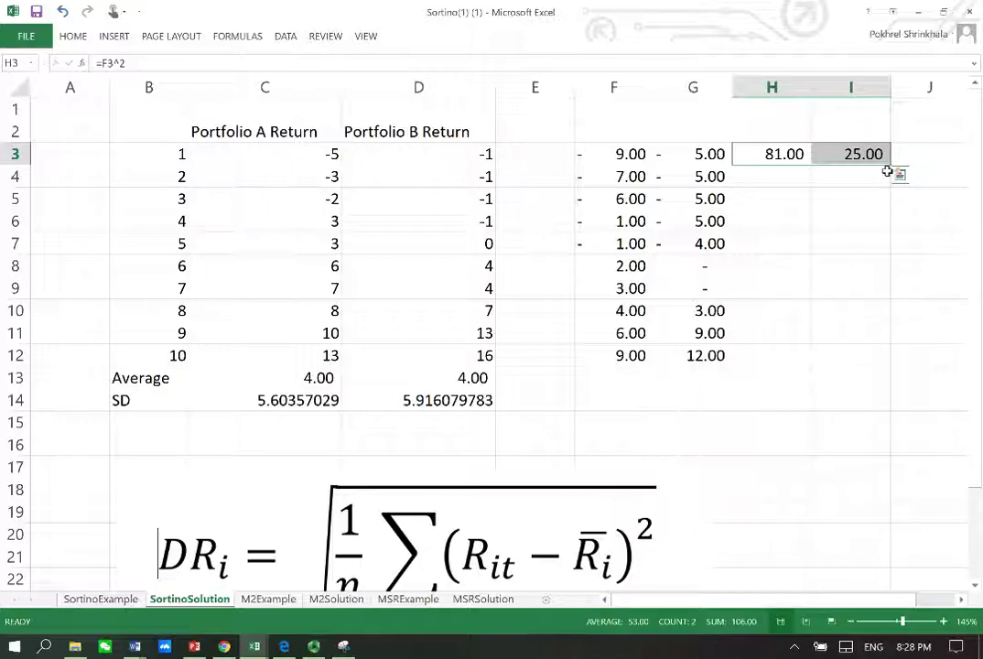
left_click_drag(889, 174, 862, 360)
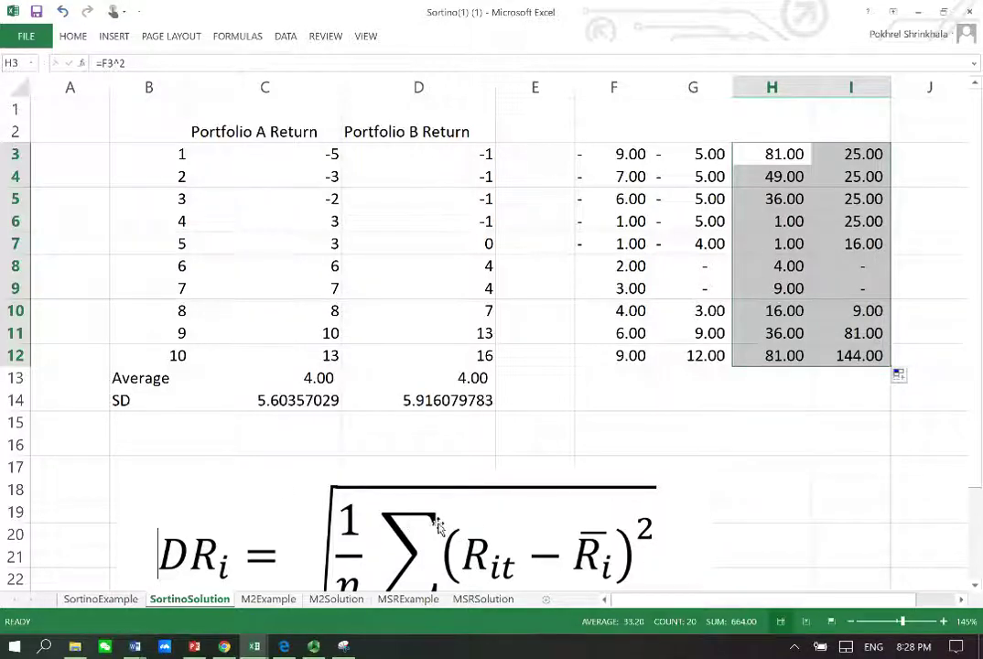
Examine the squared deviations against the DR formula, and compare both portfolios' averages with their returns in rows 3 to 7
left_click(975, 591)
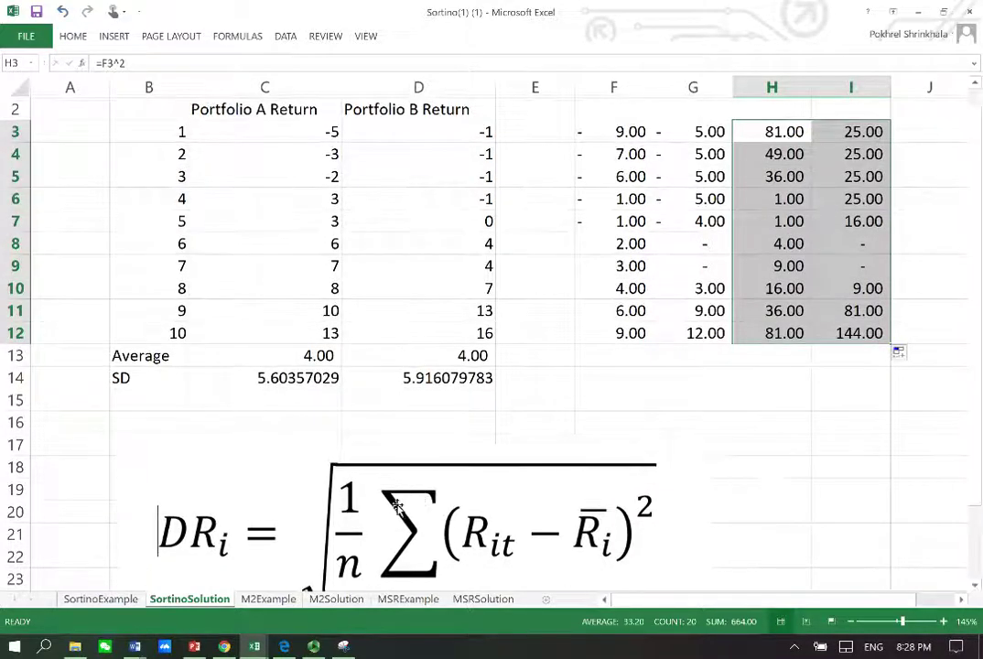
left_click(779, 357)
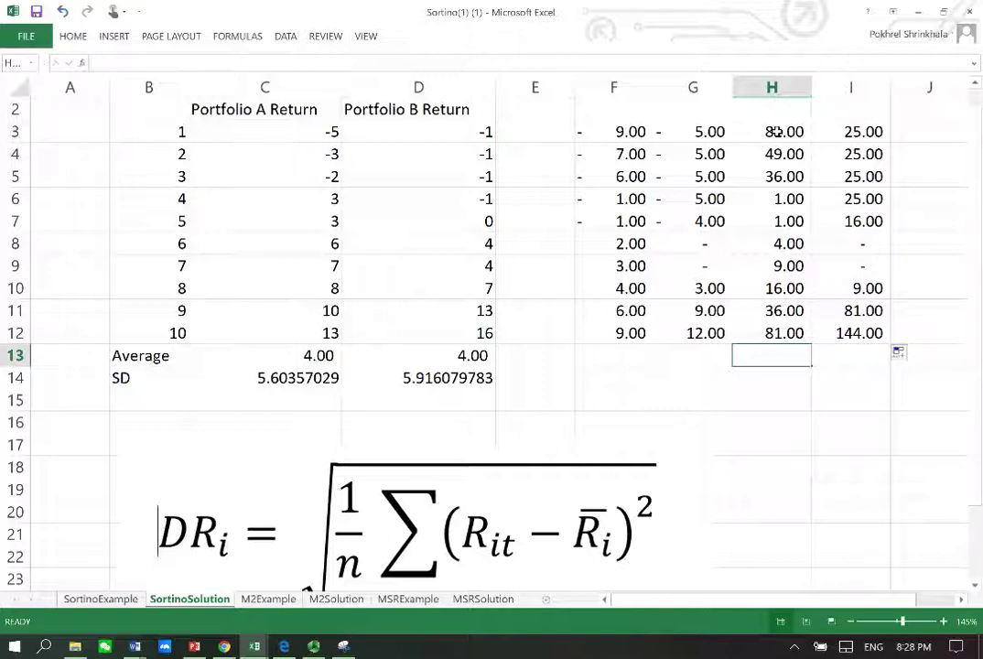
left_click_drag(775, 132, 774, 334)
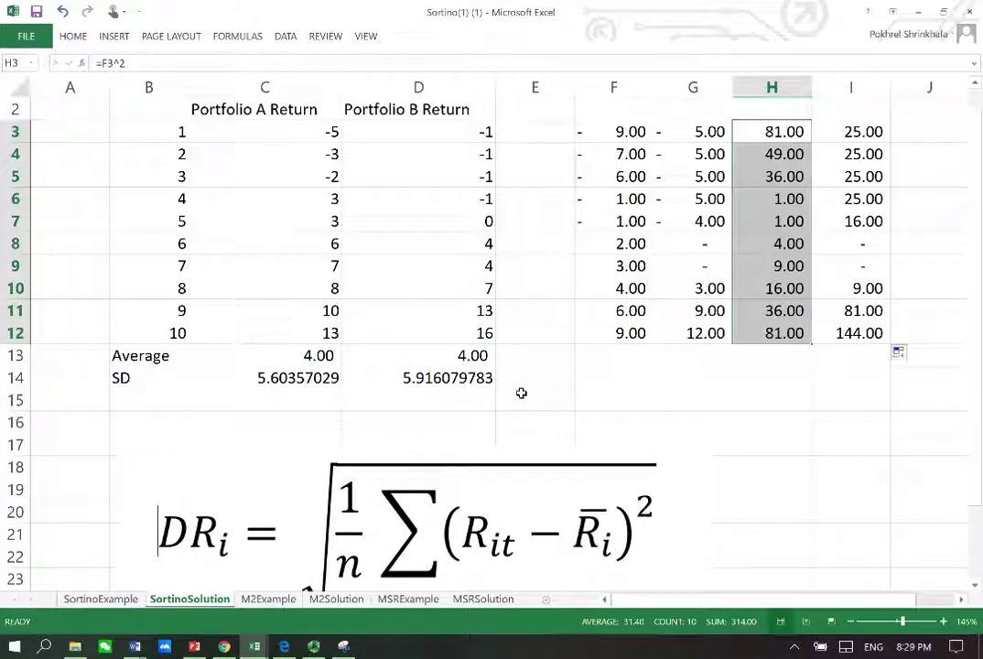
left_click(309, 357)
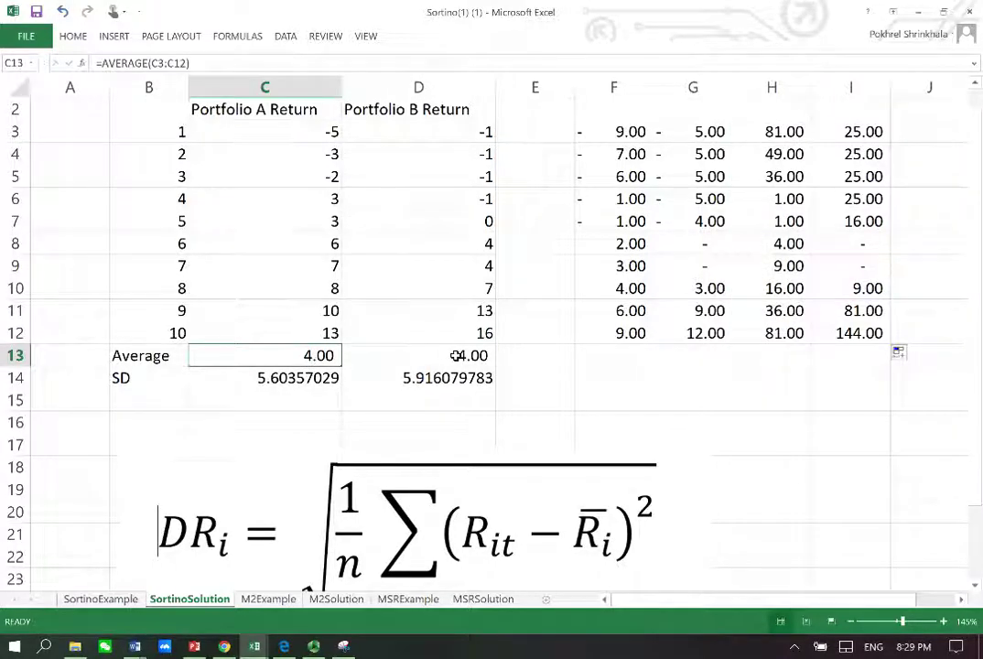
left_click(384, 358)
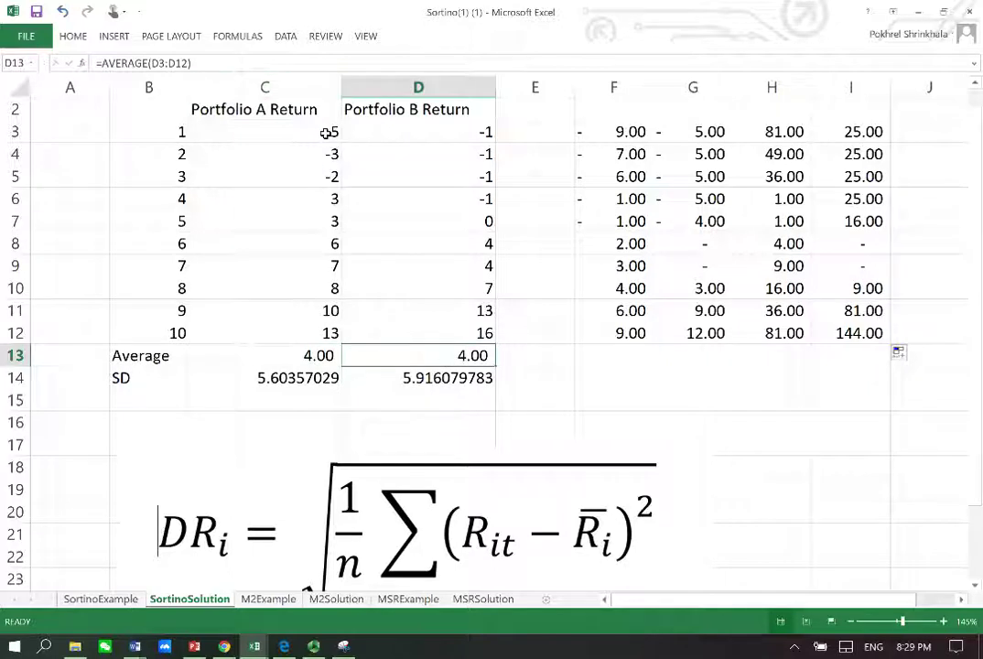
left_click_drag(309, 132, 304, 222)
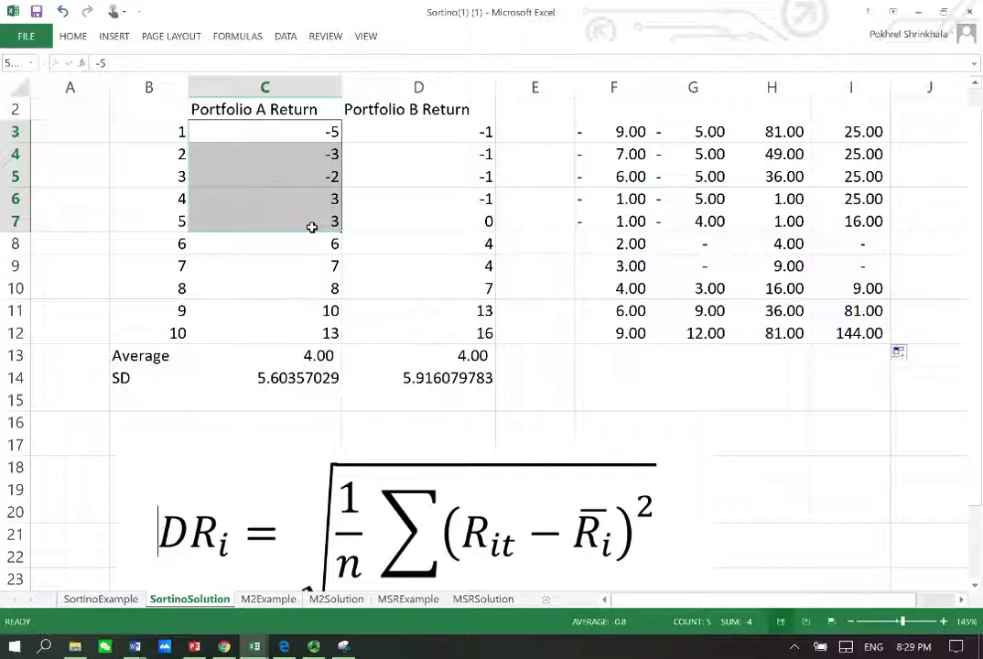
left_click_drag(313, 227, 313, 227)
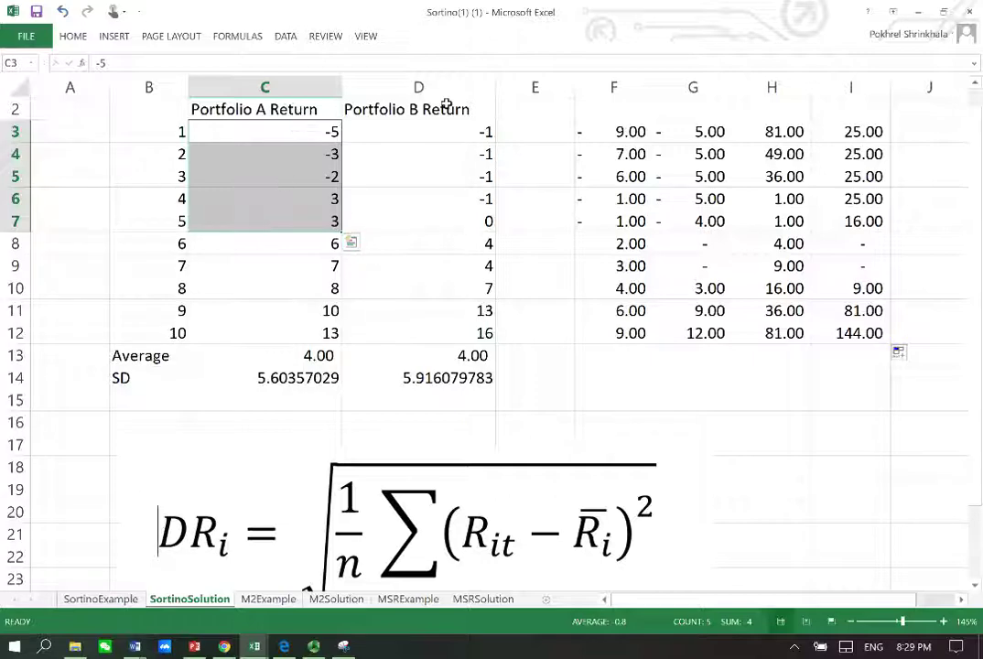
left_click_drag(479, 222, 289, 134)
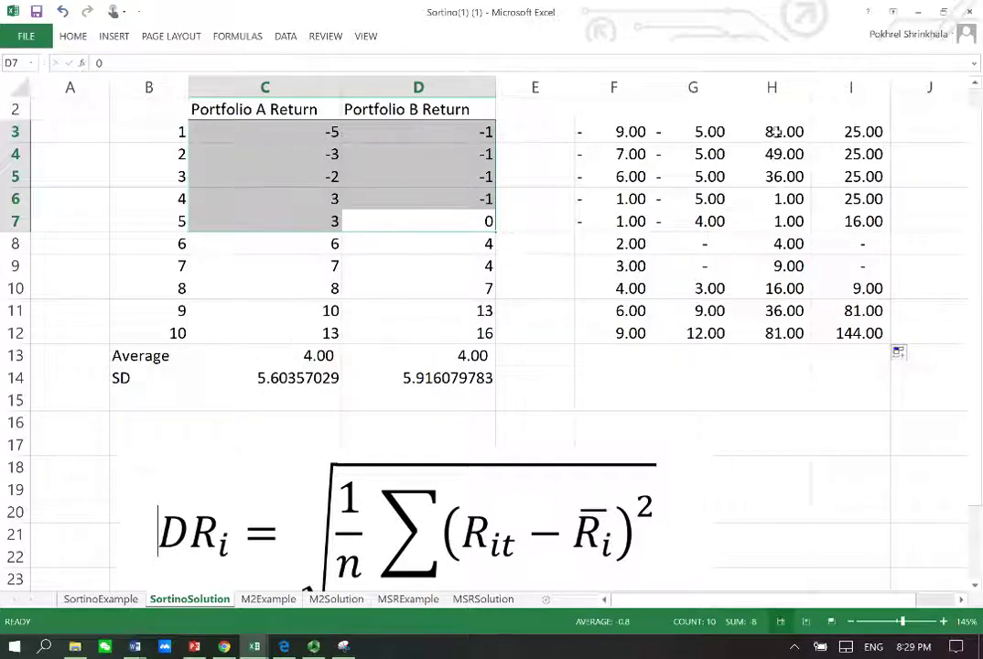
Highlight the squared deviations of both portfolios in H3:I7 with yellow fill
left_click(774, 136)
left_click_drag(774, 138, 849, 220)
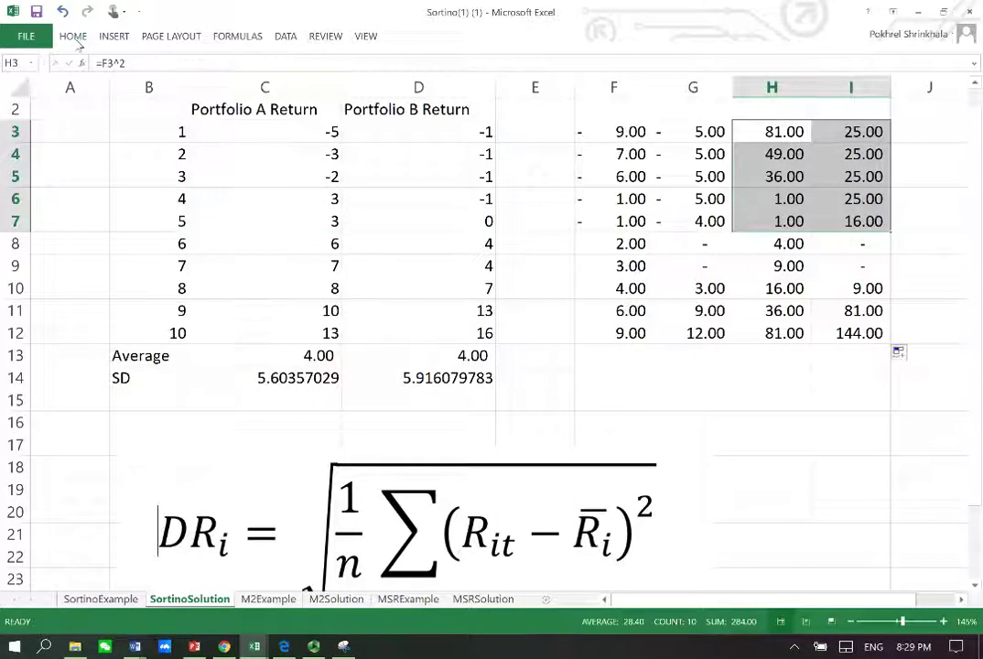
left_click(76, 40)
left_click(204, 87)
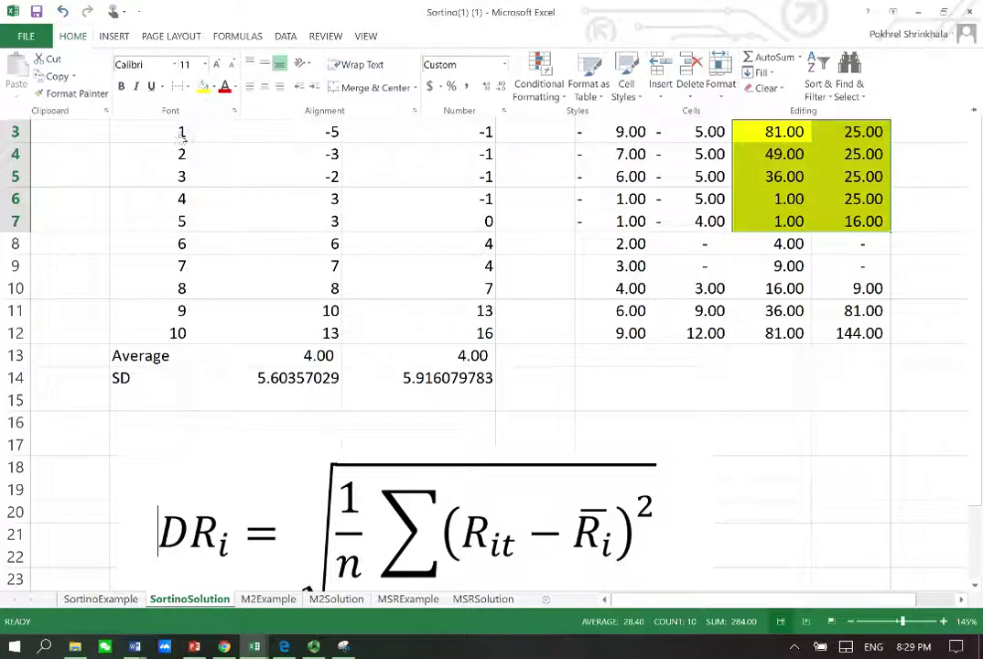
Highlight the observation numbers 1 to 5 in B3:B7 with yellow fill
left_click(181, 226)
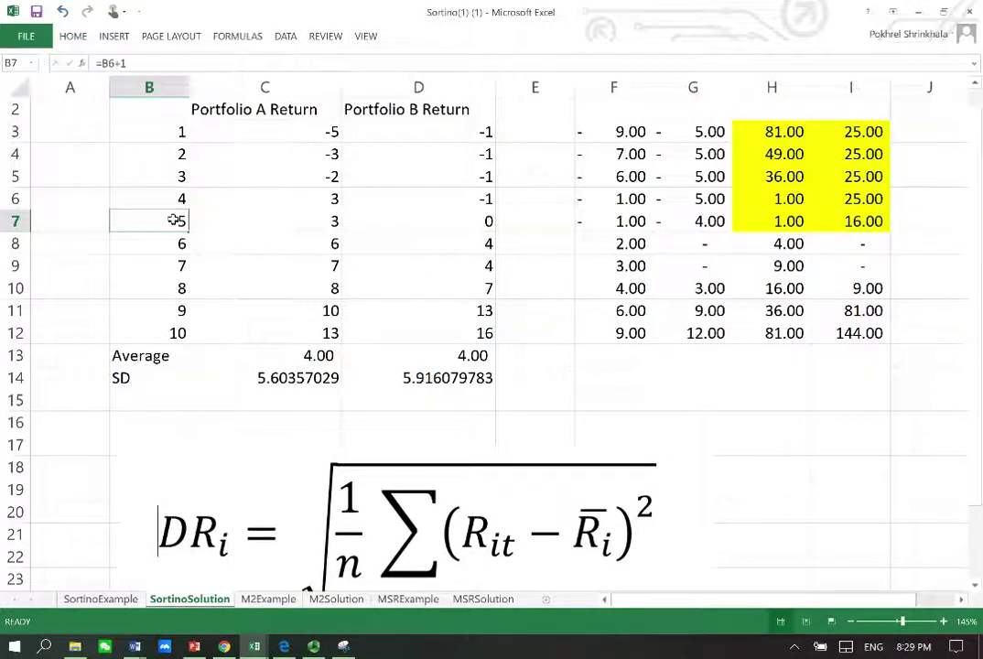
left_click_drag(154, 222, 181, 135)
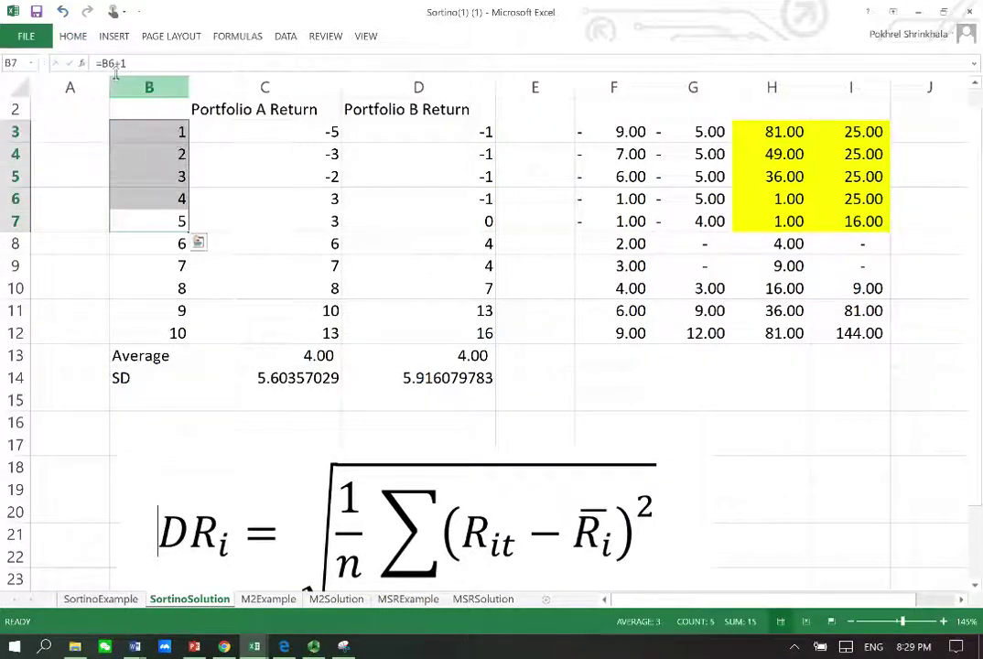
left_click(72, 36)
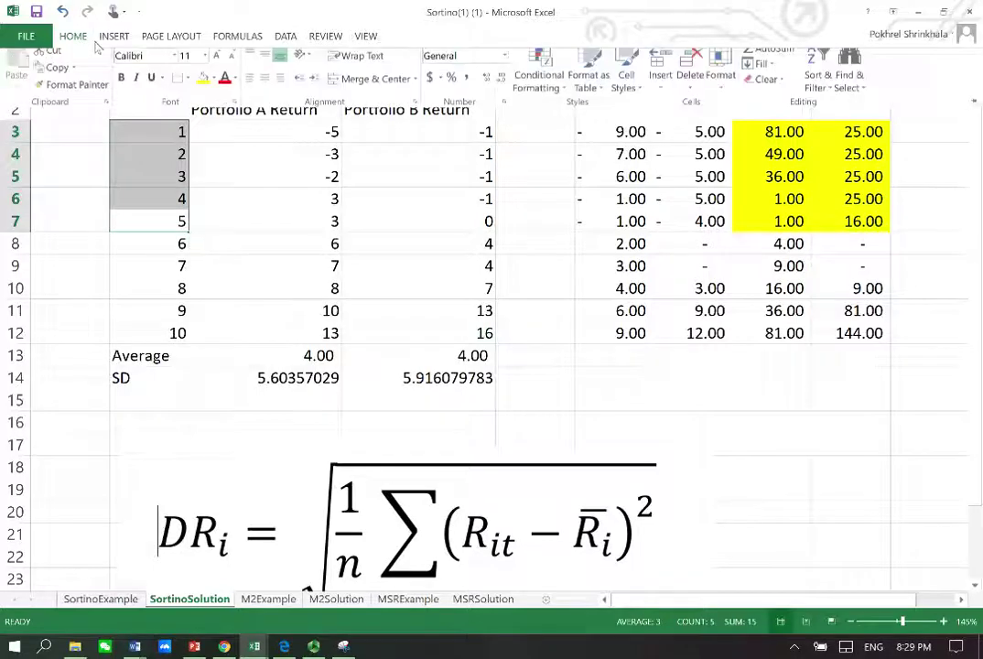
left_click(203, 86)
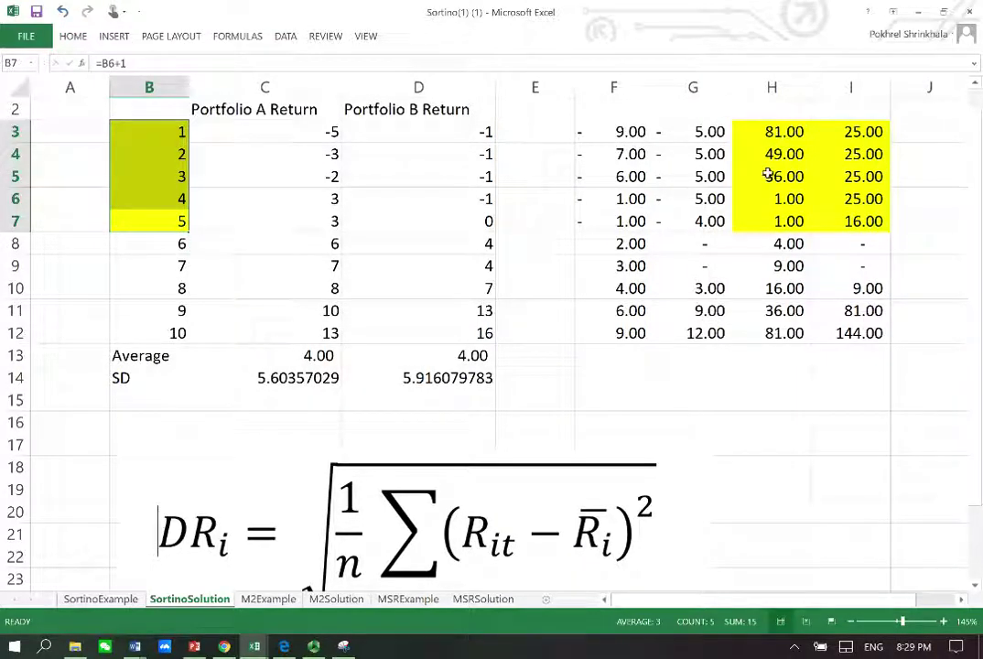
Total Portfolio A's highlighted squared deviations by entering =SUM(H3:H7) in H13
left_click(789, 357)
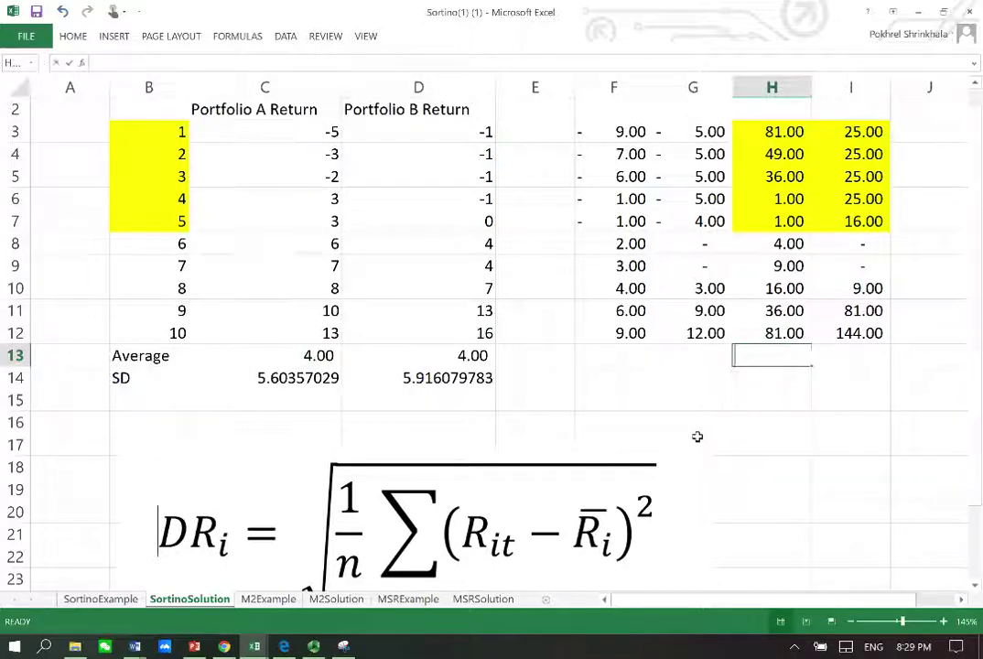
key("alt+equal")
key("ctrl+Up")
key("Down")
key("Down")
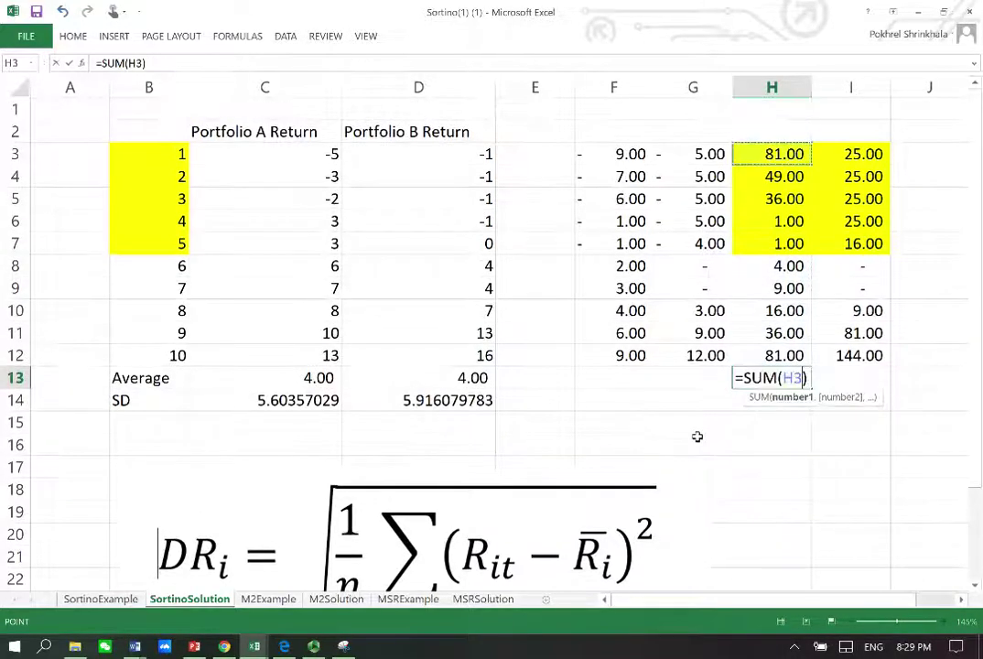
key("shift+Down")
key("shift+Down")
key("shift+Down")
key("shift+Down")
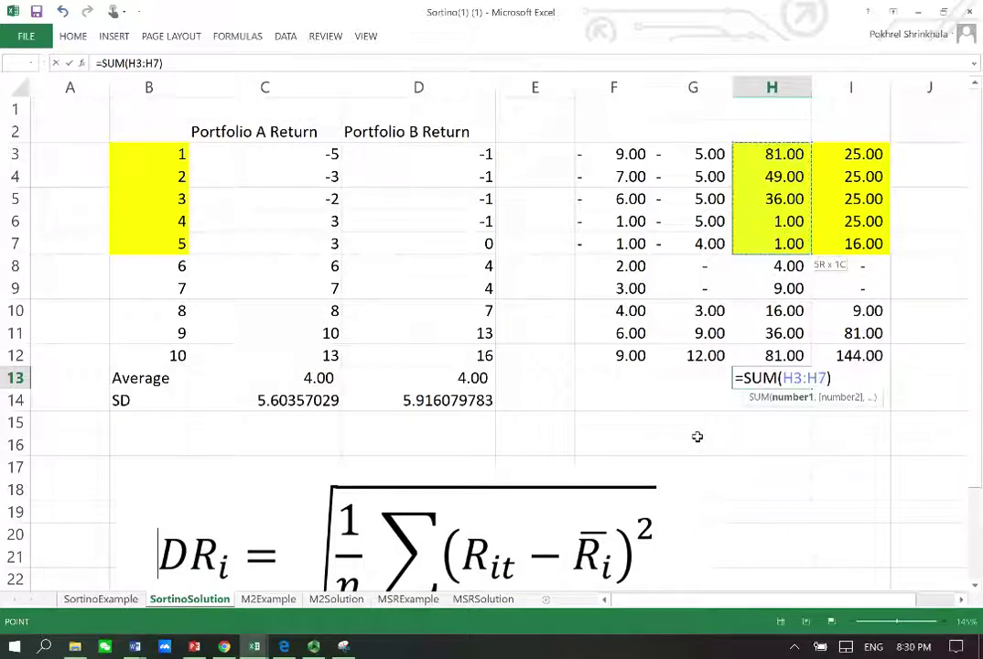
key("Return")
Copy the sum formula from H13 to I13 for Portfolio B
key("Up")
key("ctrl+c")
key("Right")
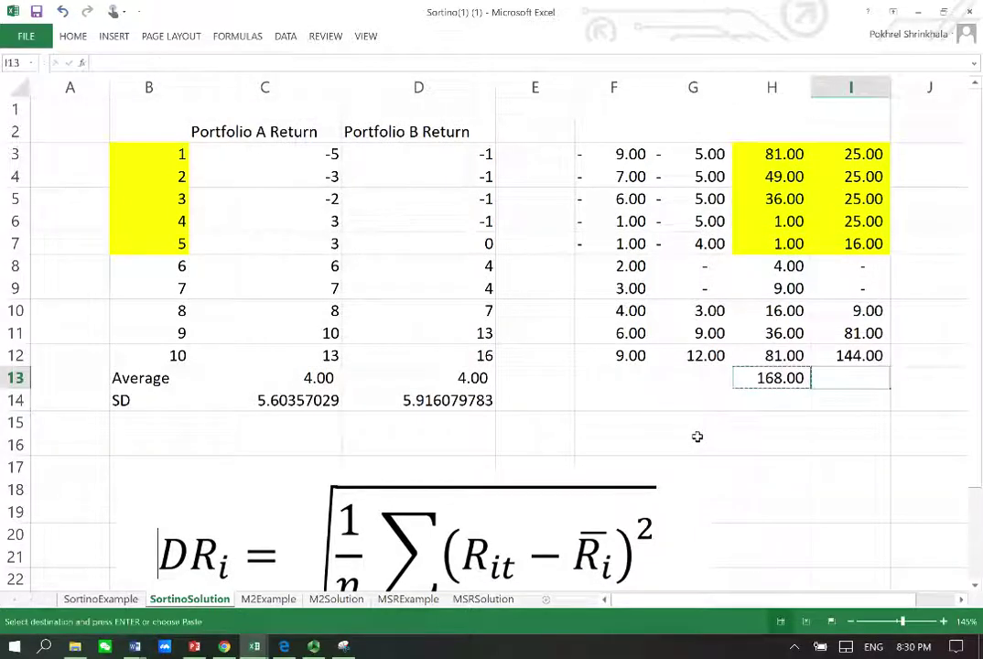
key("Return")
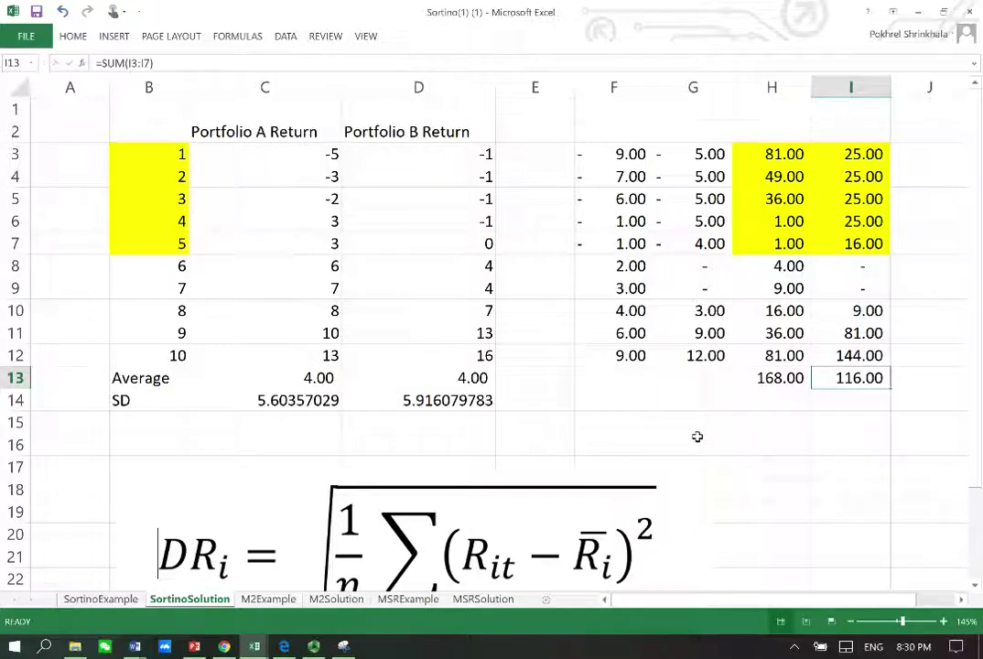
Divide Portfolio A's sum by the five highlighted observations by entering =H13/5 in H14
key("Down")
key("Left")
type("=")
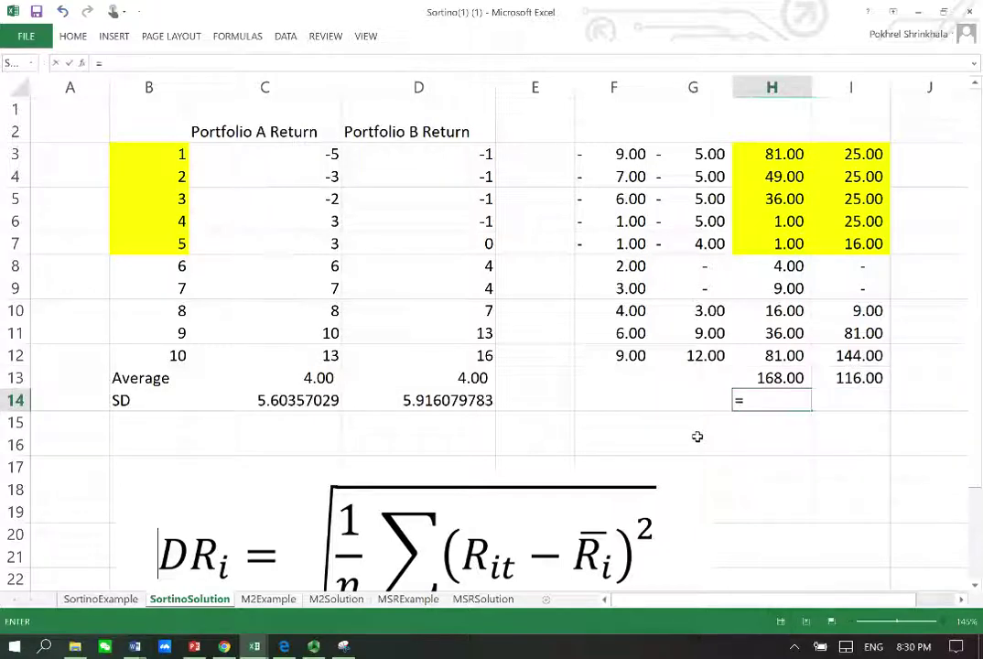
key("Up")
type("/")
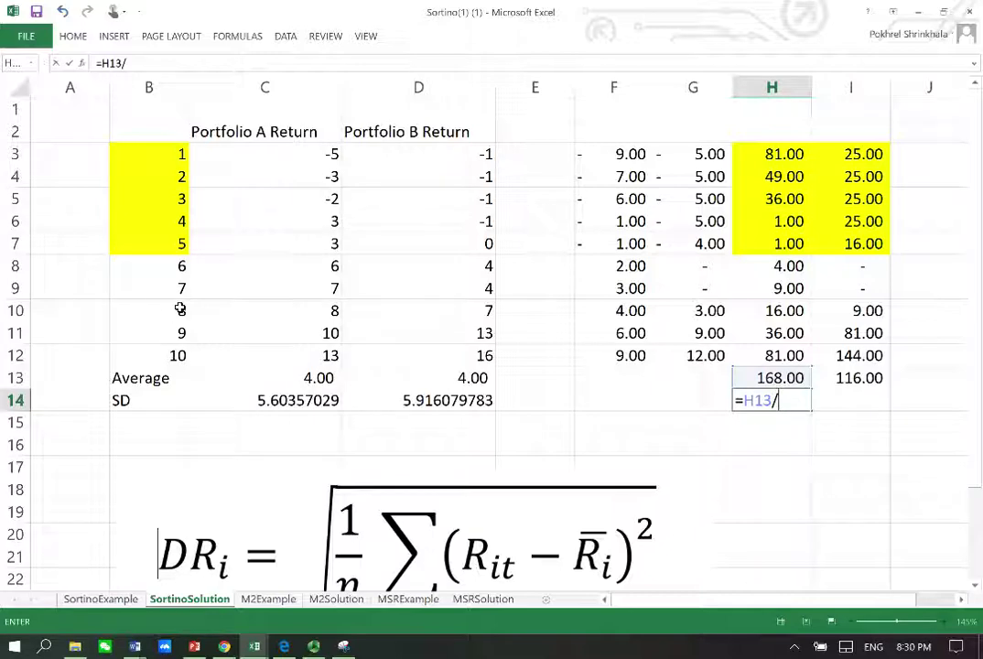
type("5")
key("Return")
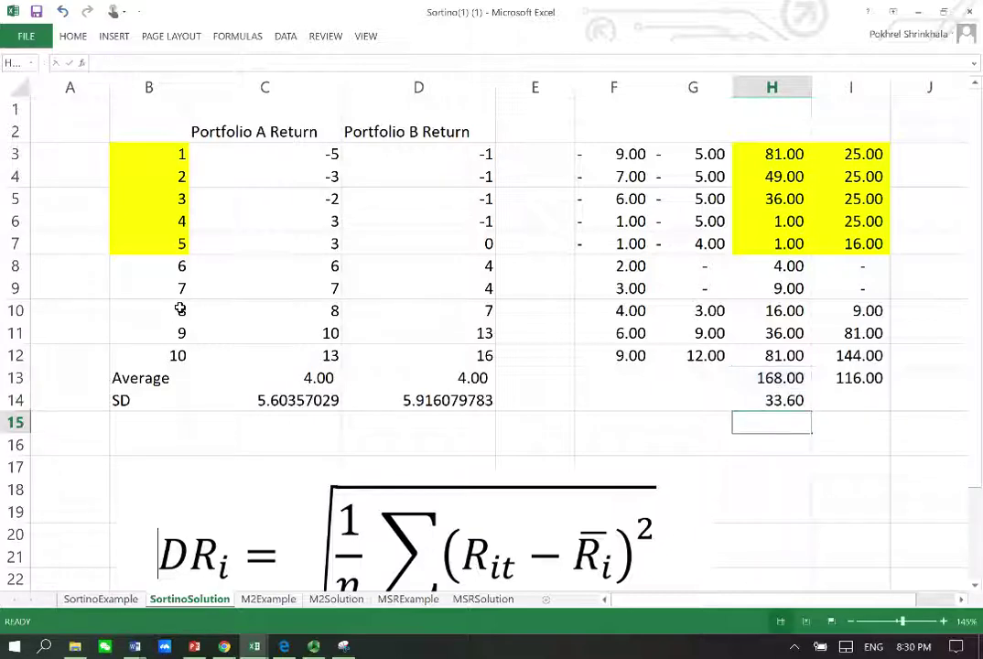
Copy the division formula from H14 to I14 for Portfolio B
key("Up")
key("ctrl+c")
key("Right")
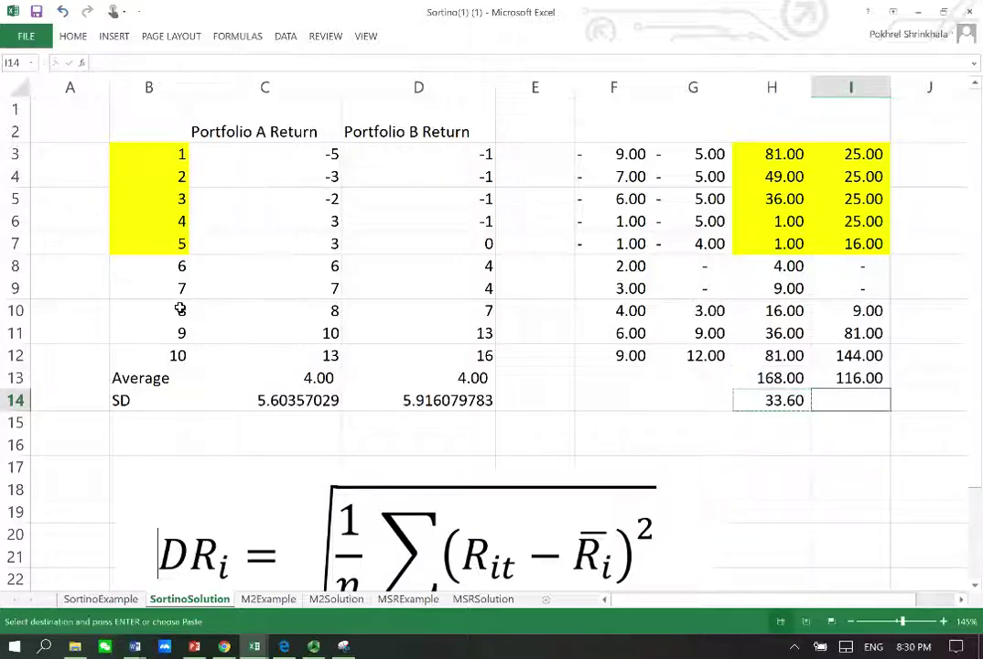
key("ctrl+v")
key("Return")
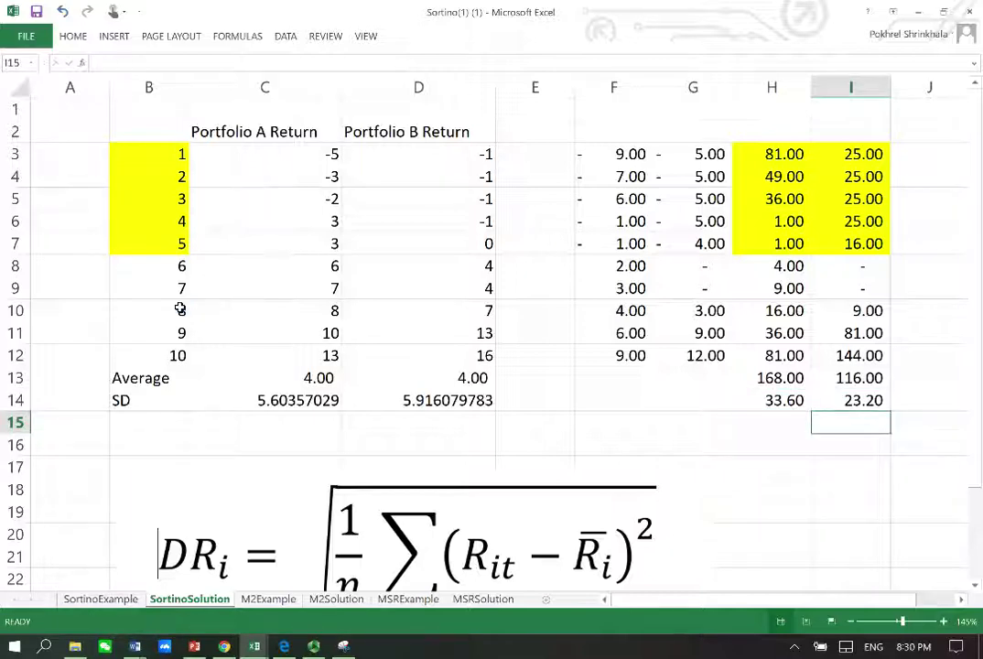
Calculate Portfolio A's downside risk by entering =SQRT(H14) in H15
key("Left")
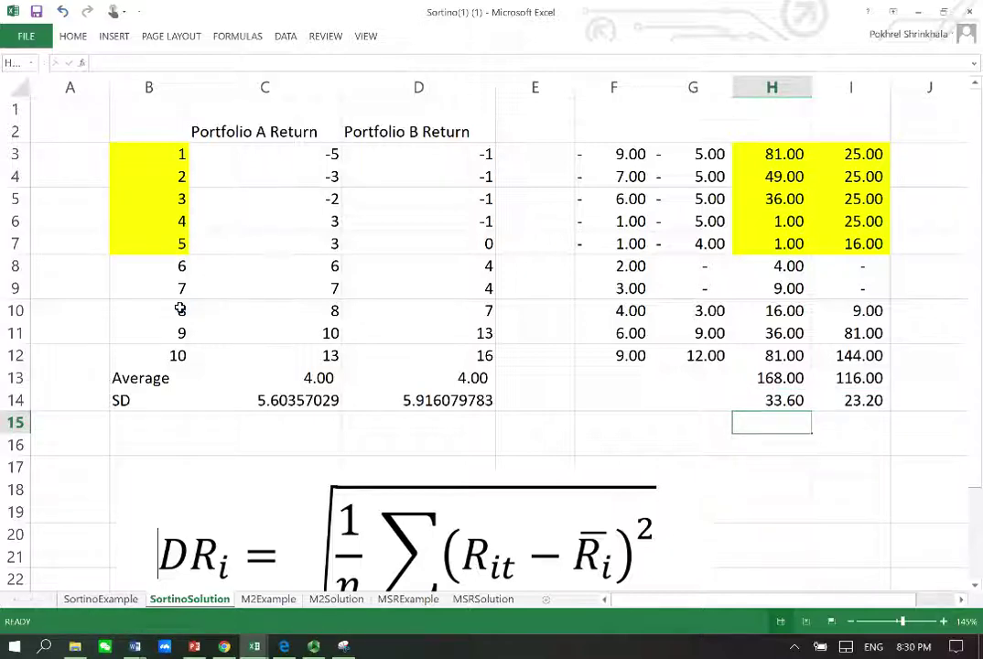
type("=s")
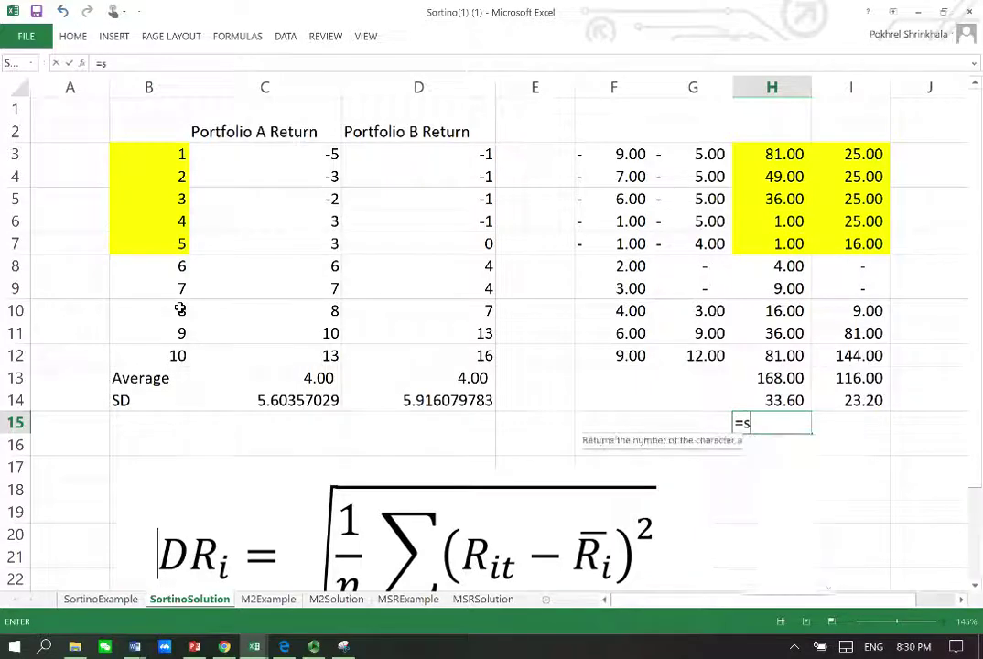
type("qrt(")
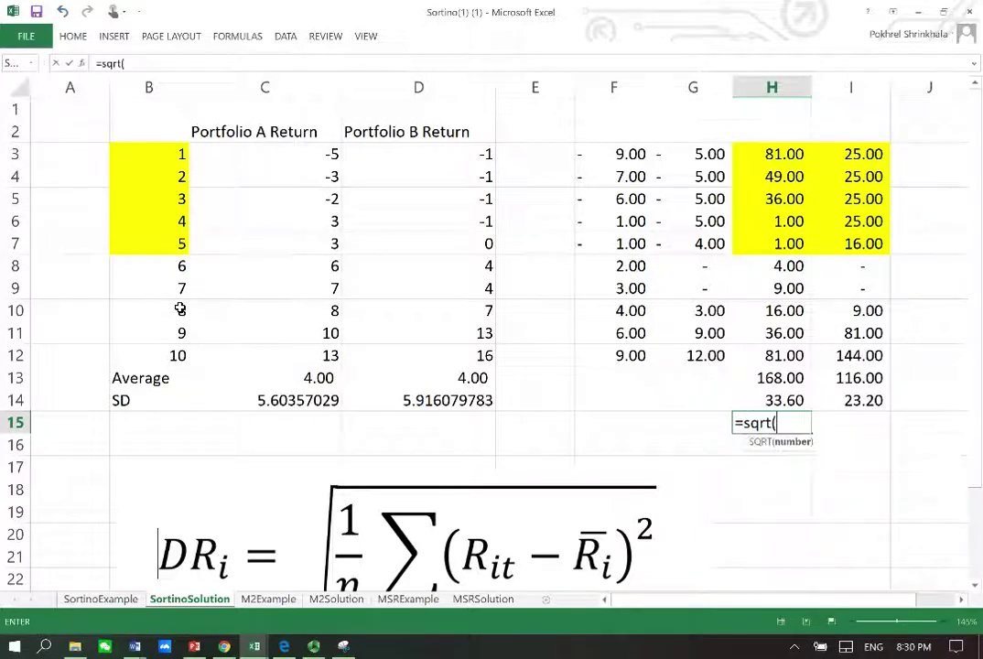
key("Up")
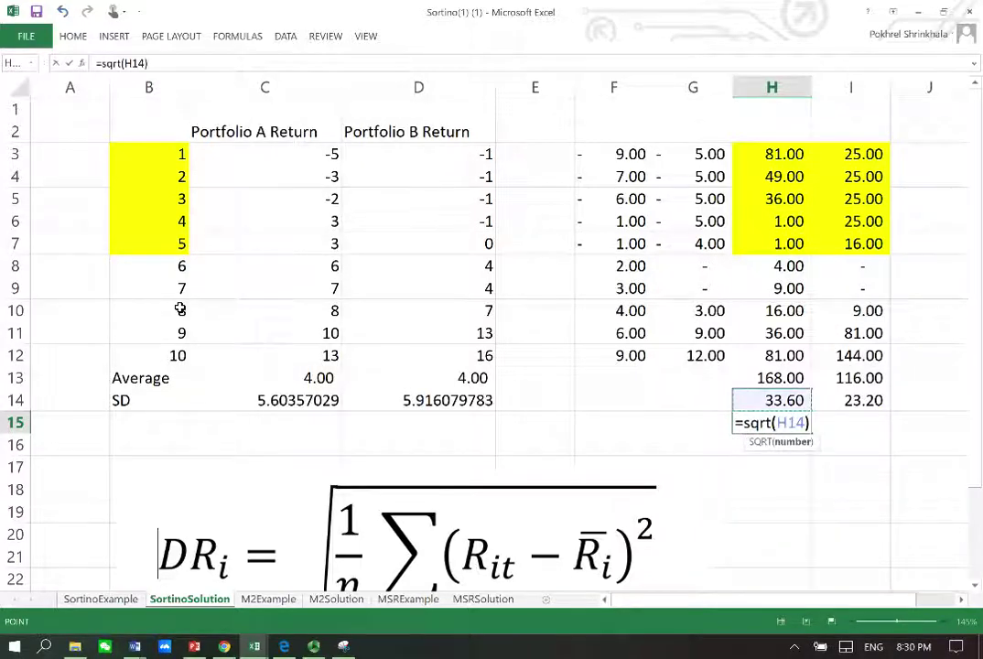
type(")")
key("Return")
Copy the square root formula from H15 to I15 to get Portfolio B's downside risk
key("Up")
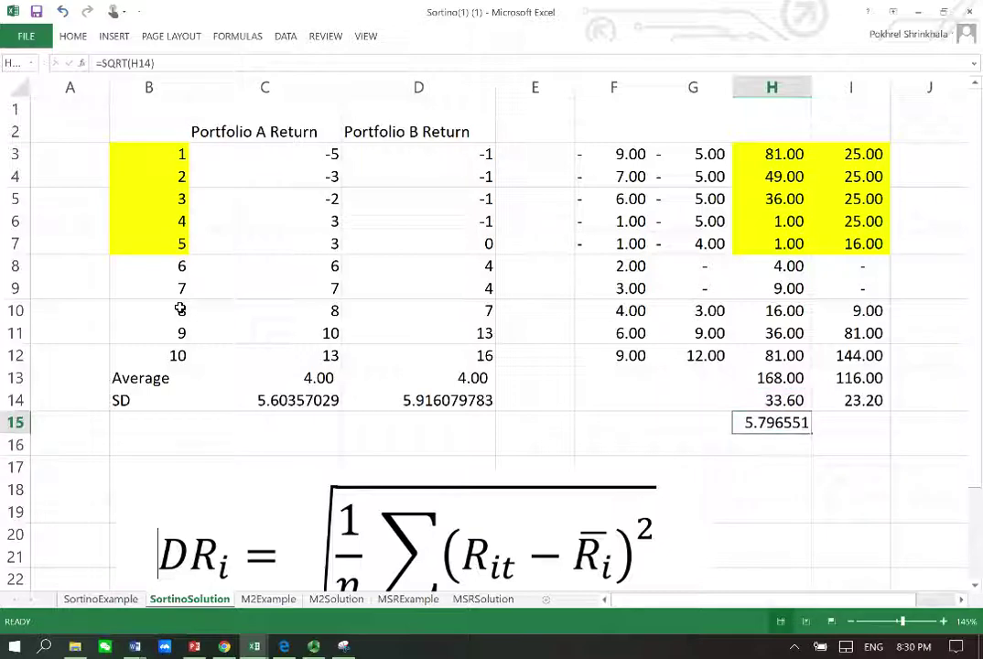
key("ctrl+c")
key("Right")
key("Return")
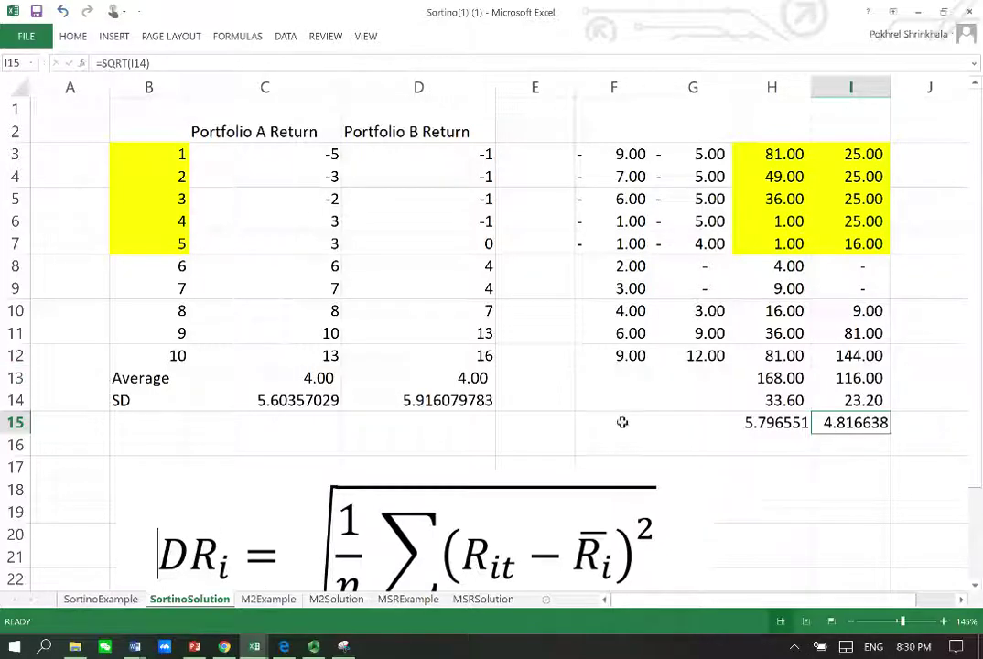
Label the results in G15 as "Downside risk" and widen column G to fit the text
left_click(679, 422)
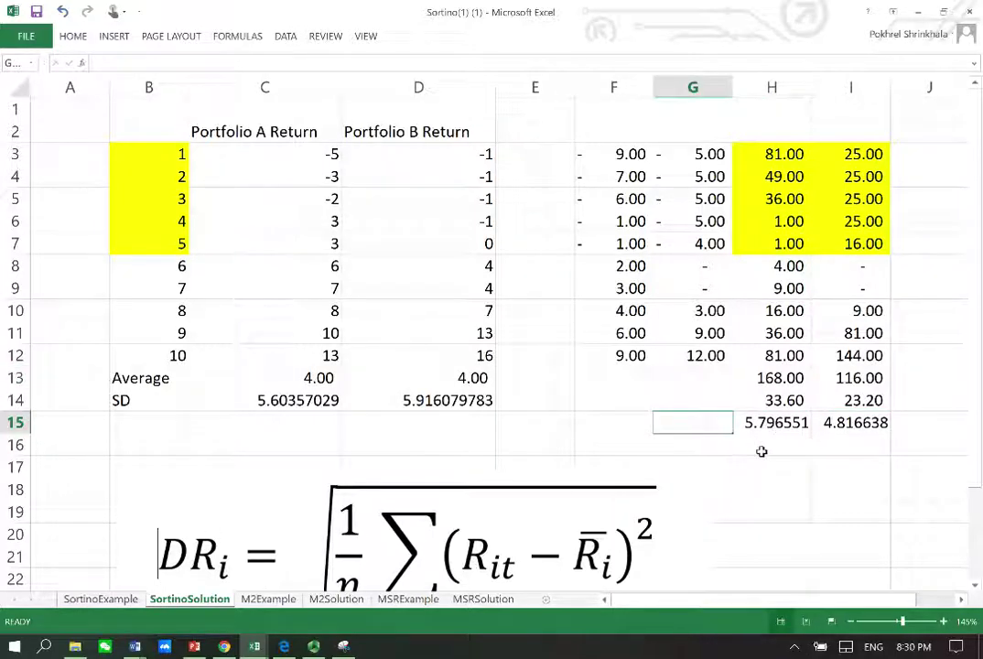
type("Do")
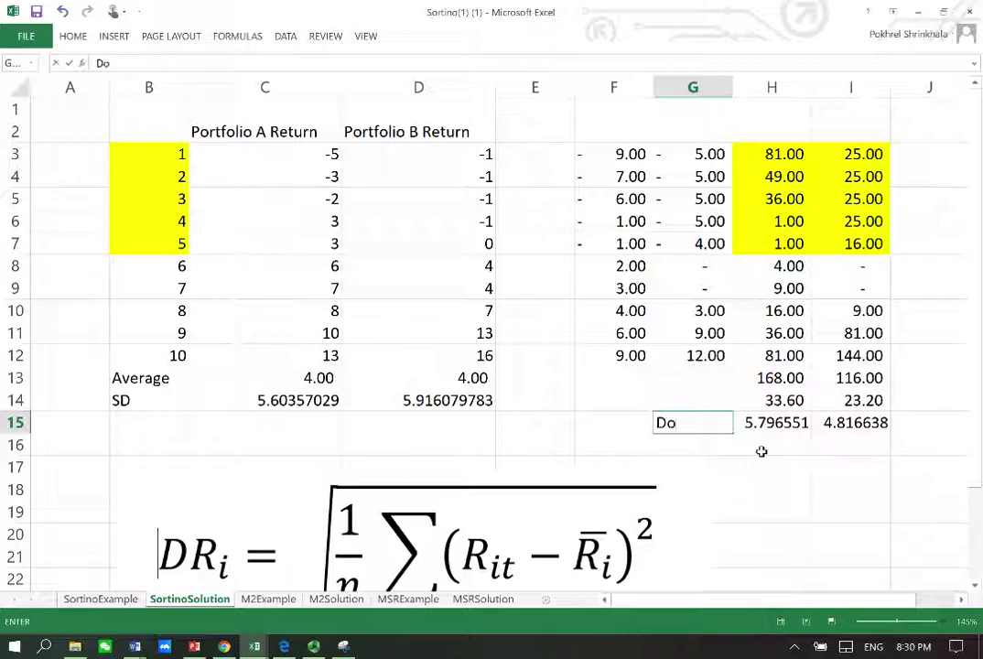
type("wnside")
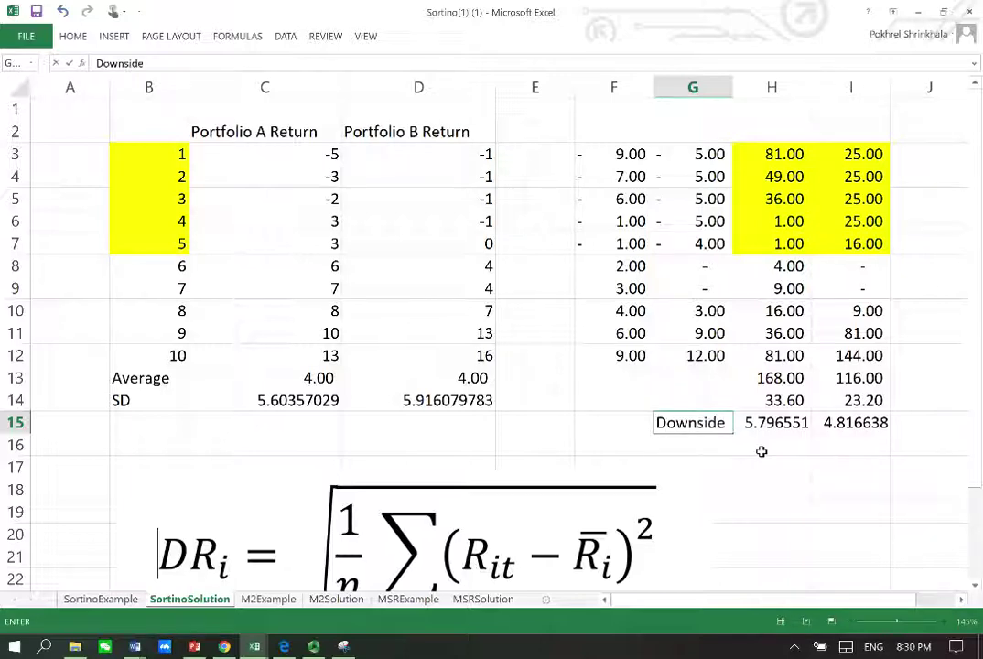
type(" risk")
key("Return")
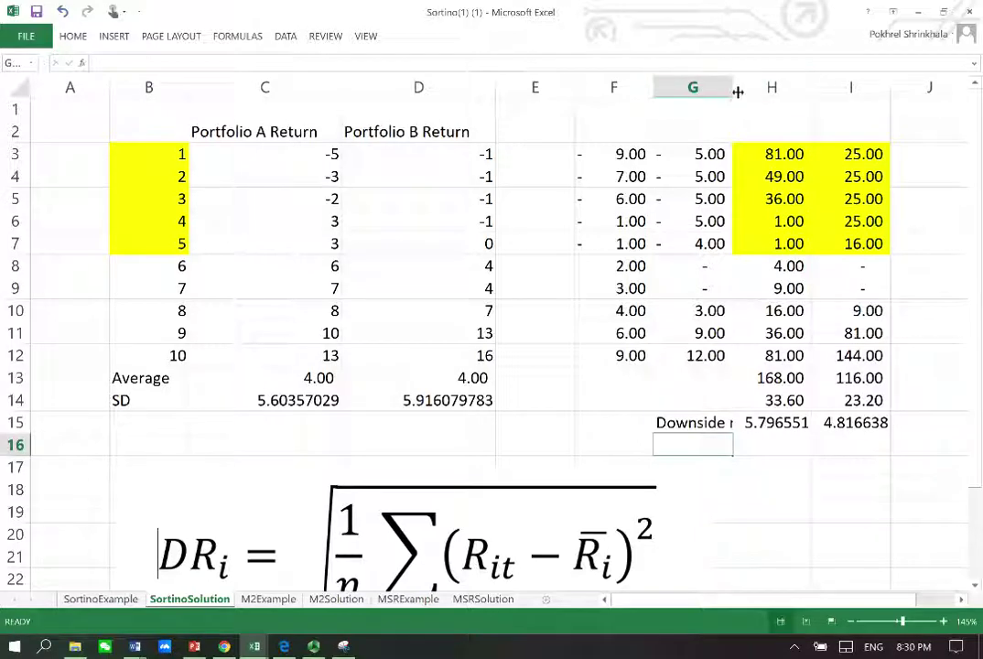
left_click_drag(734, 94, 760, 93)
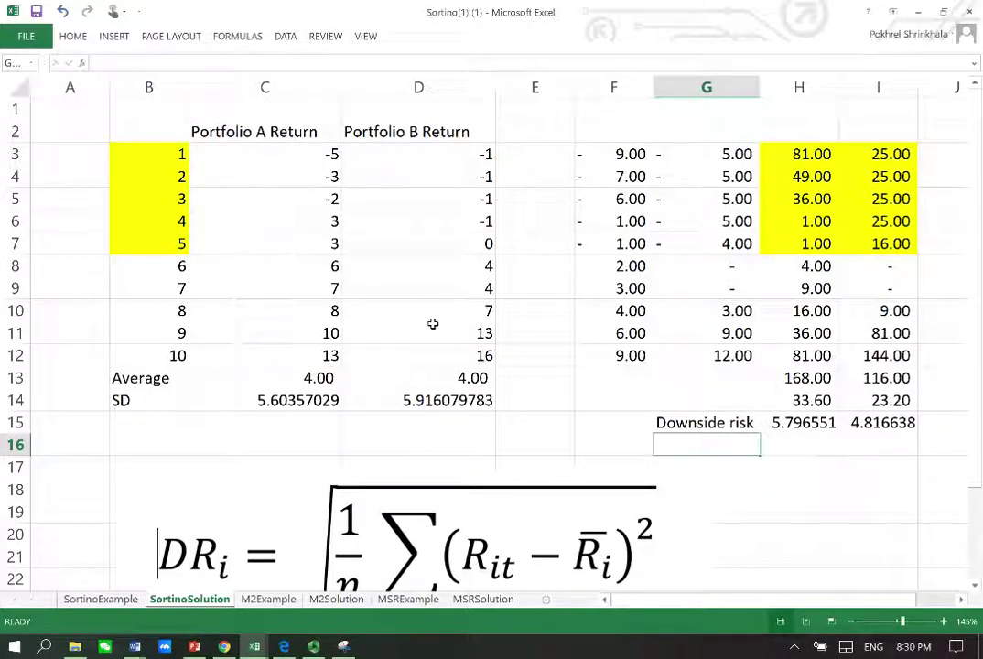
Examine the DR formula and the Sortino ratio (ST) formula further down the sheet
left_click_drag(287, 447, 292, 495)
key("Down")
key("Down")
key("Down")
key("Down")
key("Down")
key("Down")
key("Down")
key("Down")
key("Down")
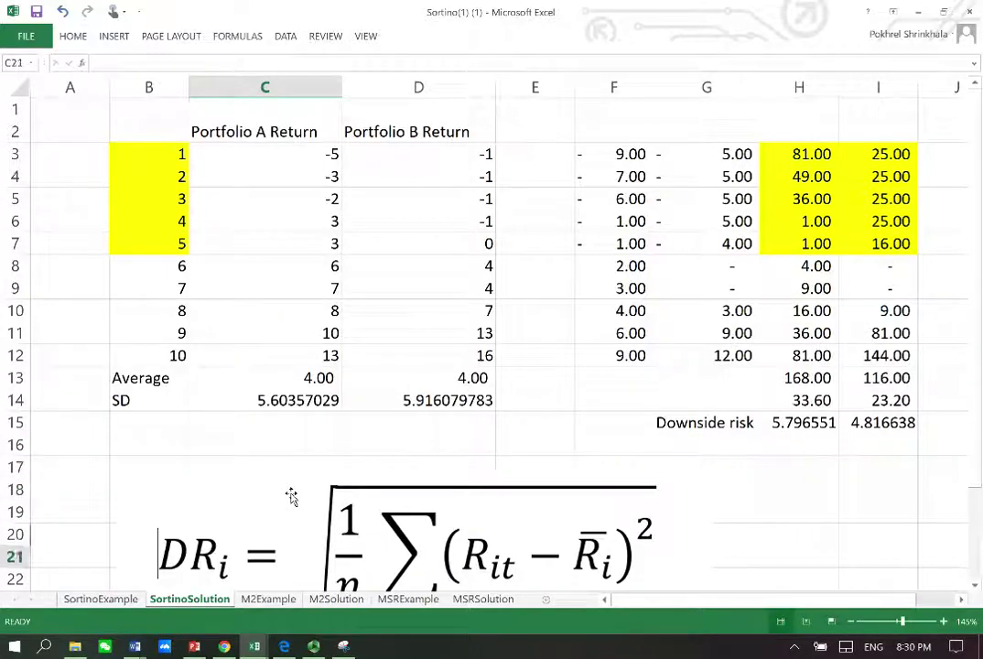
key("Down")
key("Down")
key("Down")
key("Down")
key("Down")
key("Down")
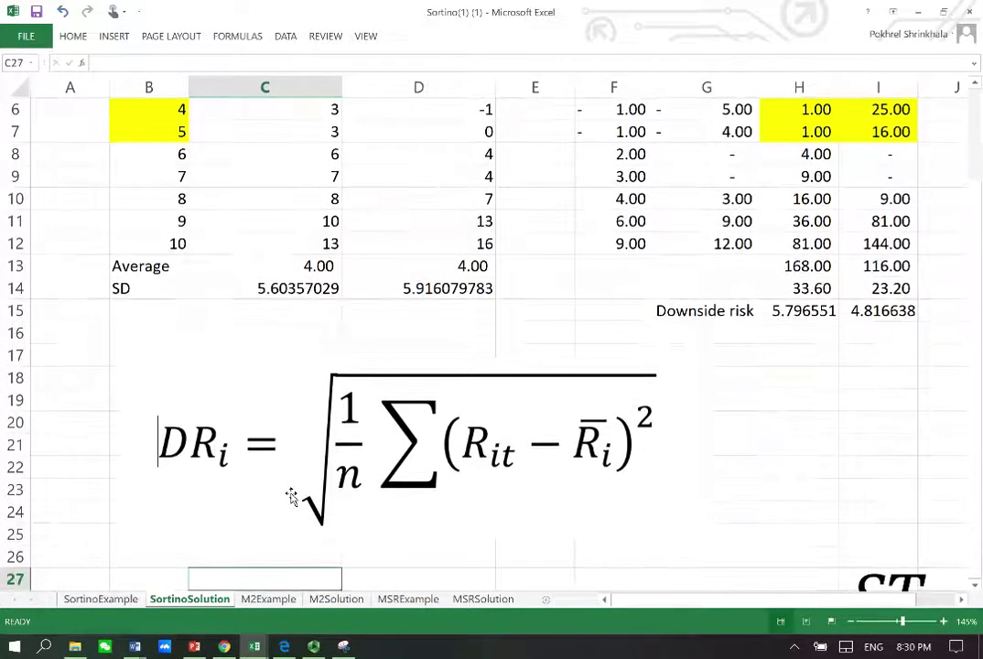
key("Right")
key("Right")
key("Right")
key("Right")
key("Right")
key("Right")
key("Right")
key("Right")
key("Right")
key("Right")
key("Right")
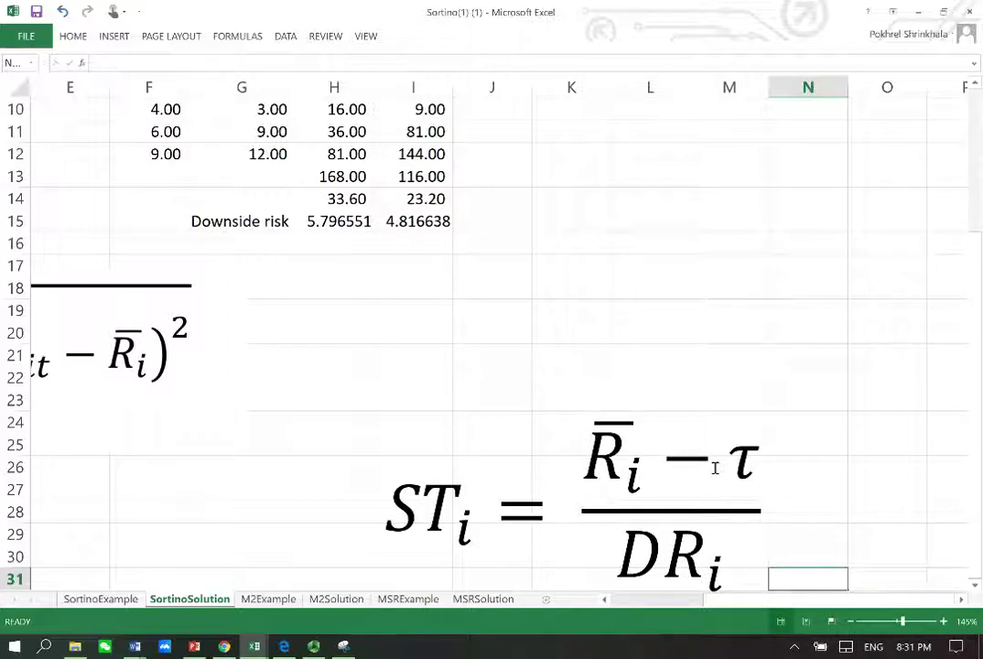
Enter =C13-2/H15 in H17 to work out Portfolio A's Sortino ratio
left_click(337, 265)
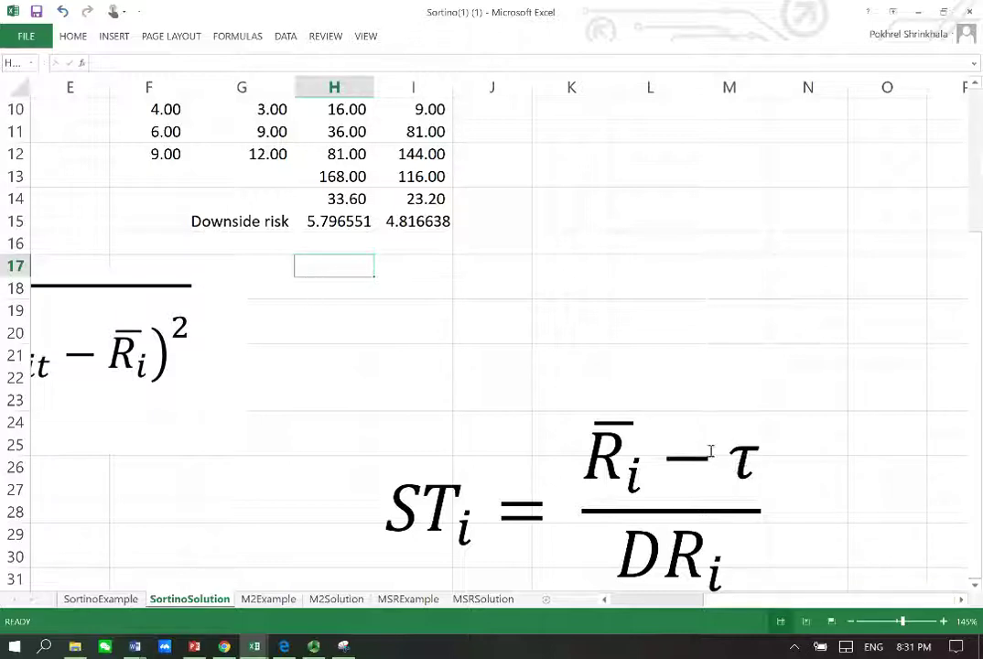
left_click(327, 244)
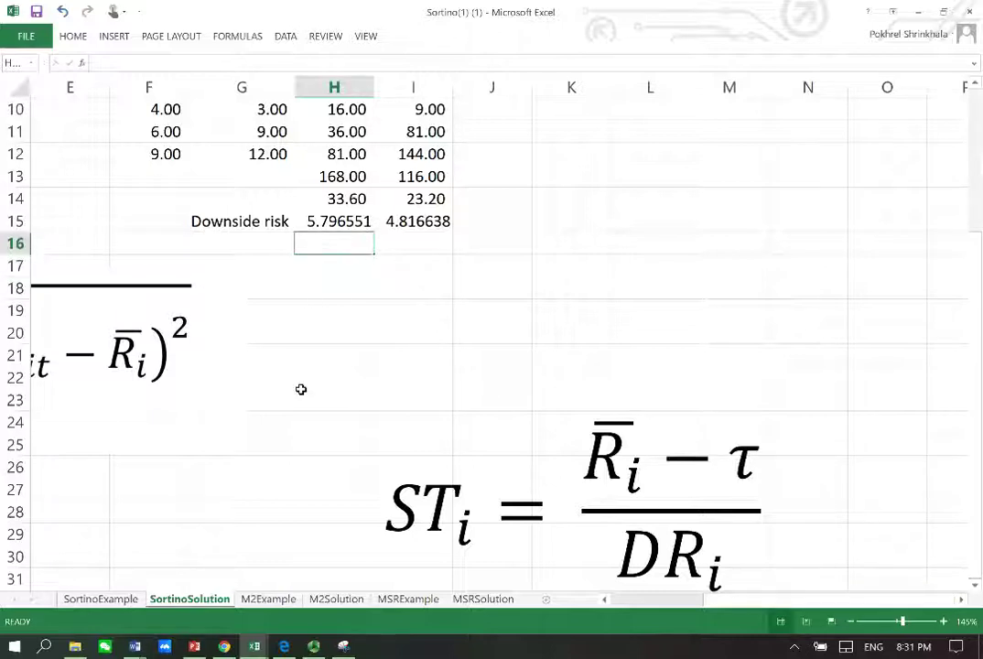
key("Left")
key("Left")
key("Left")
key("Left")
key("Left")
key("Left")
key("Left")
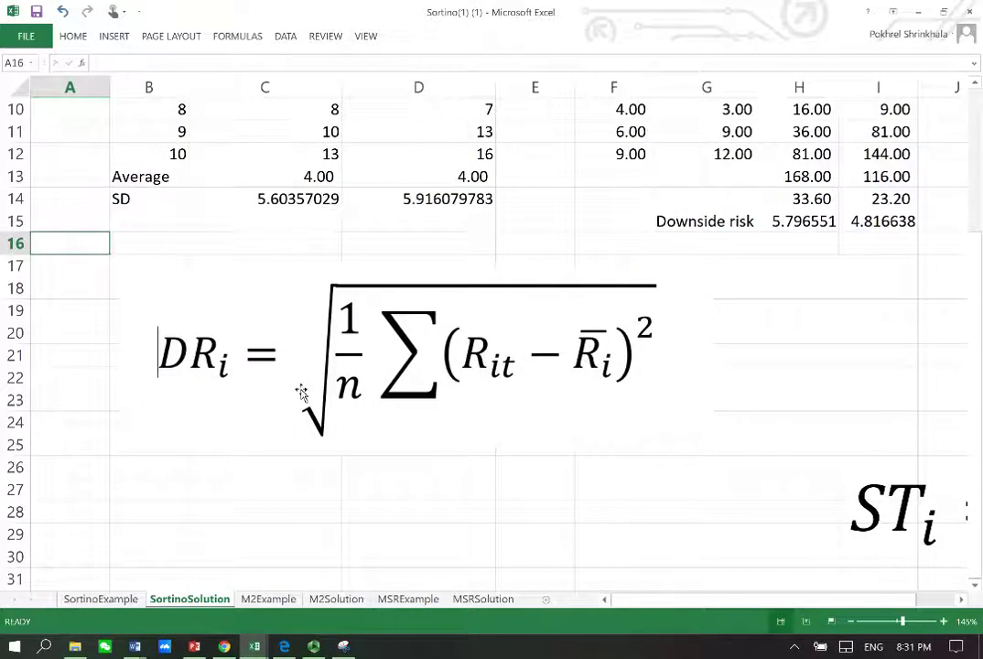
key("Right")
key("Right")
key("Right")
key("Right")
key("Right")
key("Right")
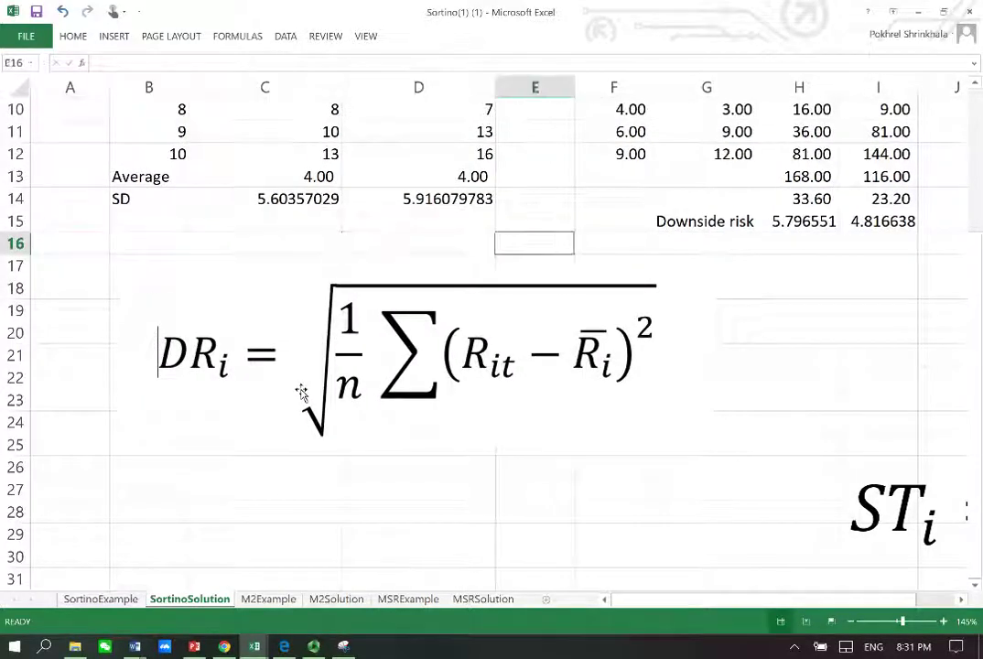
key("Right")
key("Down")
type("=")
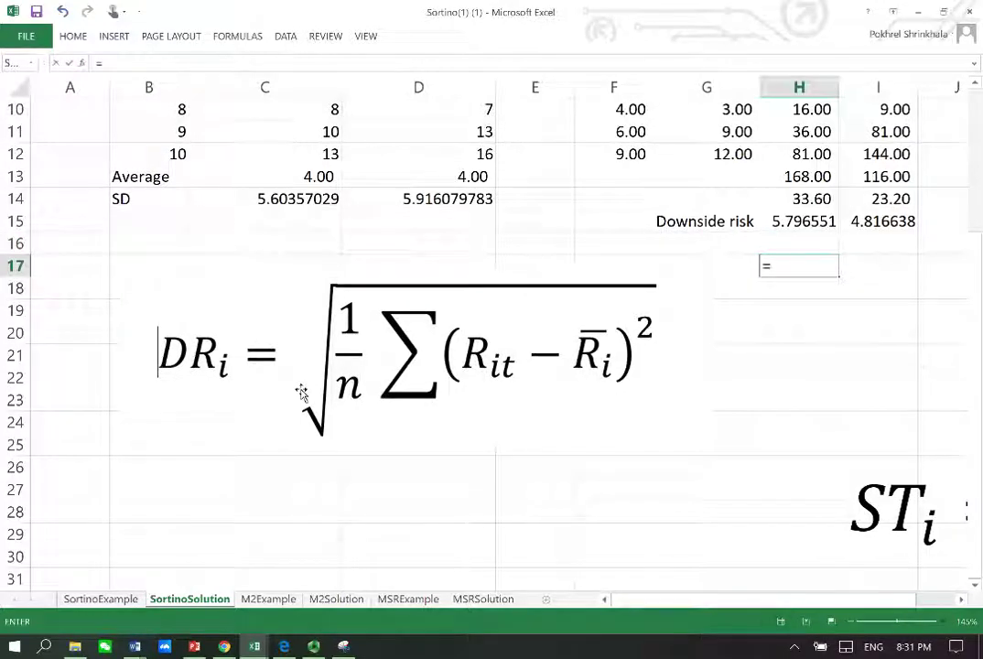
key("Up")
key("Up")
key("Up")
key("Up")
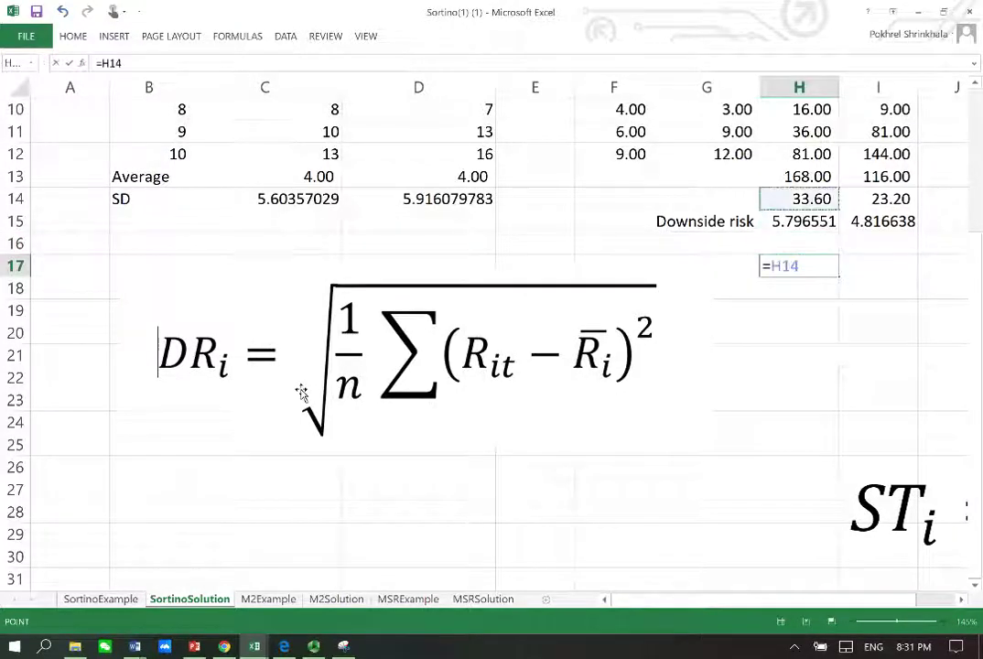
key("Left")
key("Left")
key("Left")
key("Left")
key("Left")
type("-")
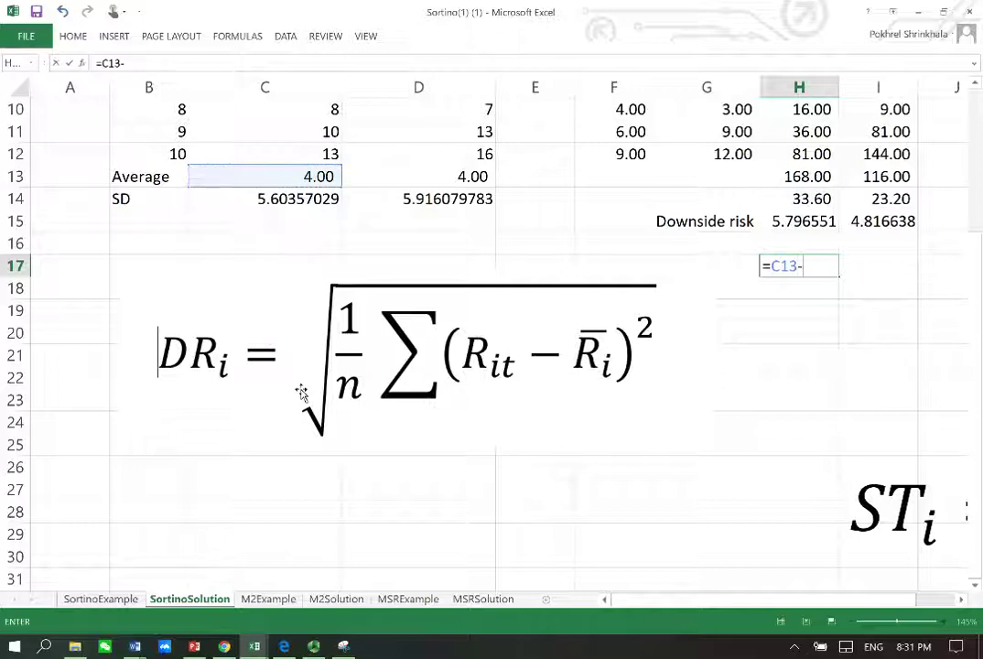
type("2")
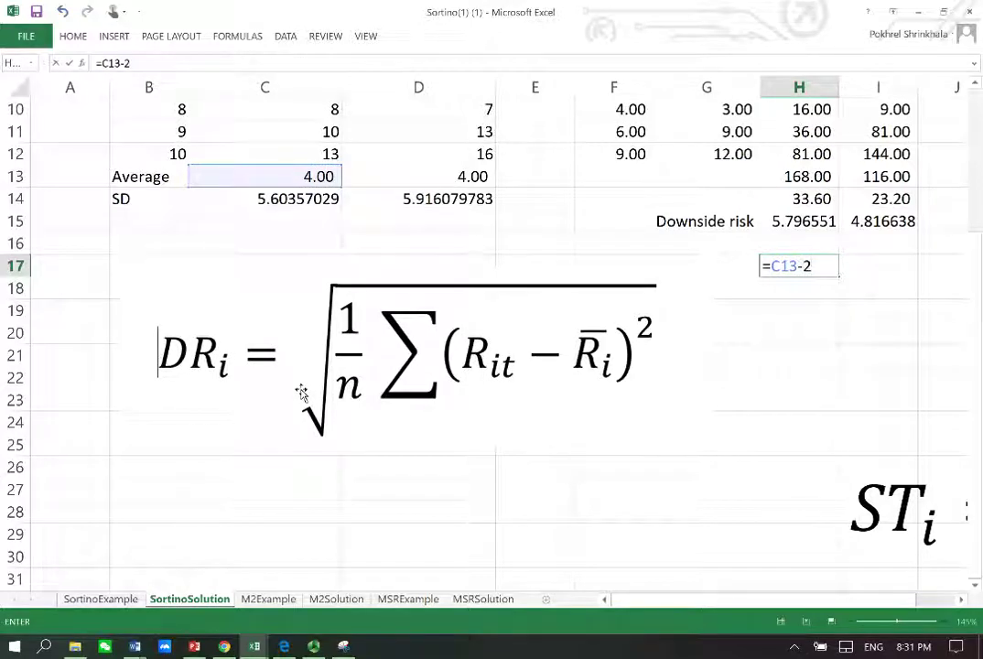
type("/")
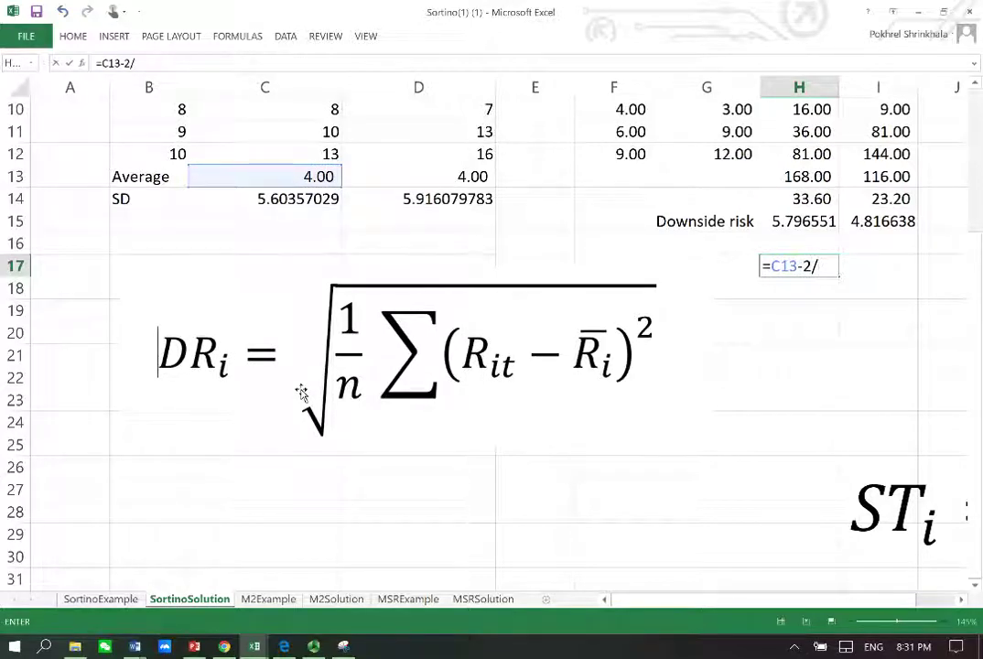
key("Up")
key("Up")
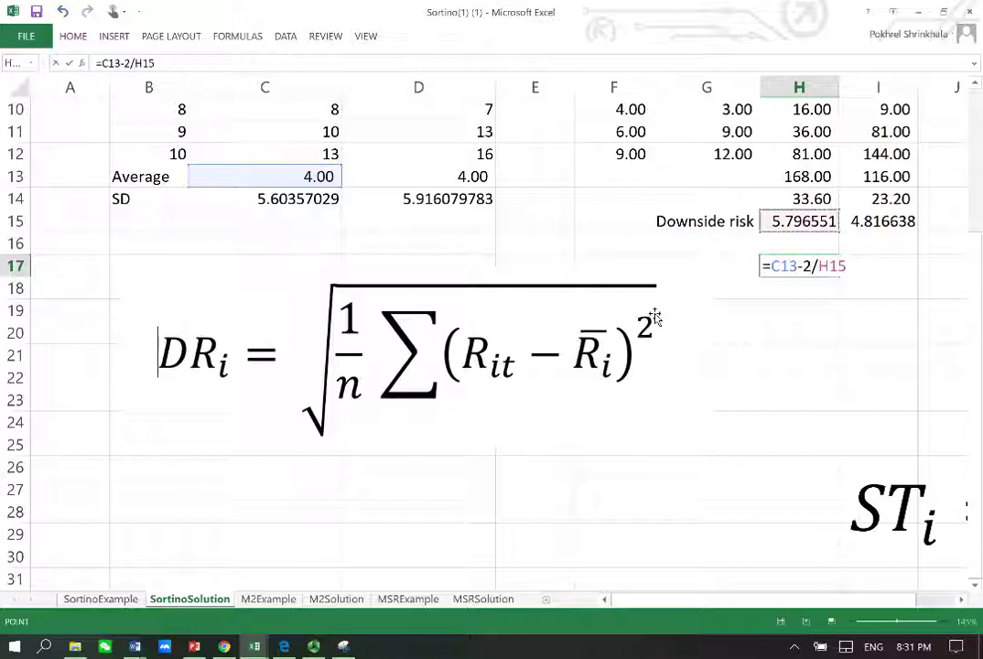
key("Return")
key("Up")
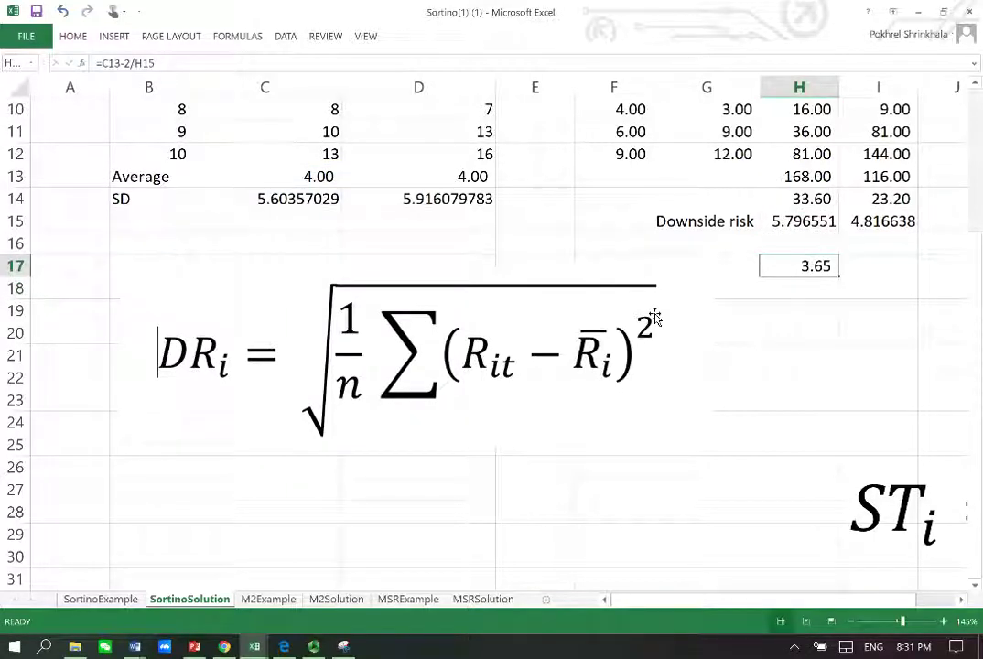
Correct Portfolio A's Sortino ratio formula in H17 to =(C13-2)/H15 by bracketing the subtraction
key("Left")
key("Right")
key("F2")
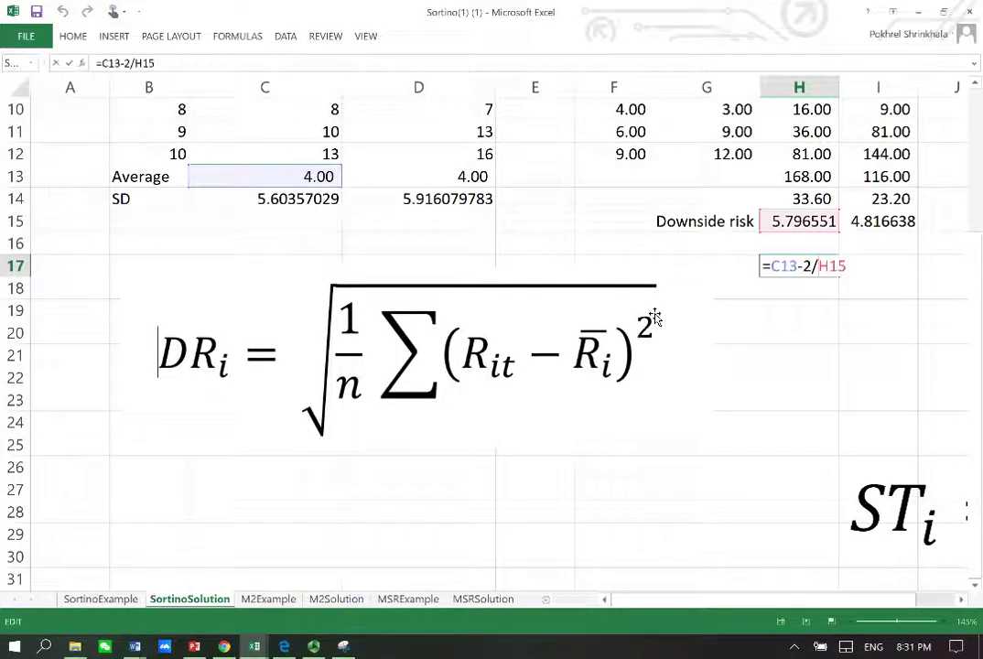
key("Left")
key("Left")
key("Left")
key("Left")
type(")")
key("Left")
key("Left")
key("Left")
key("Left")
key("Left")
key("Left")
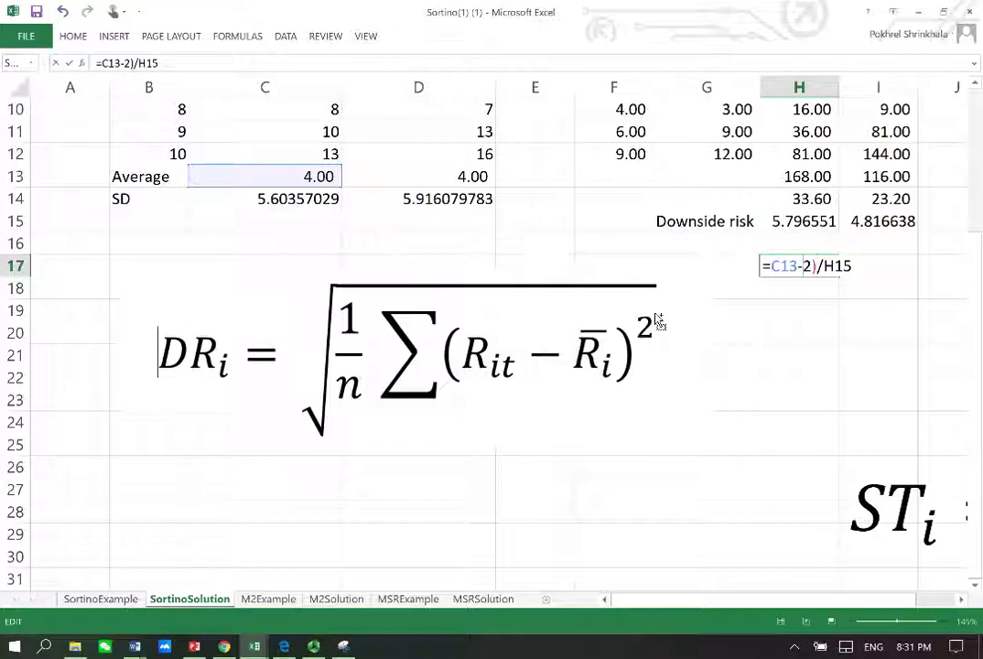
type("(")
key("Return")
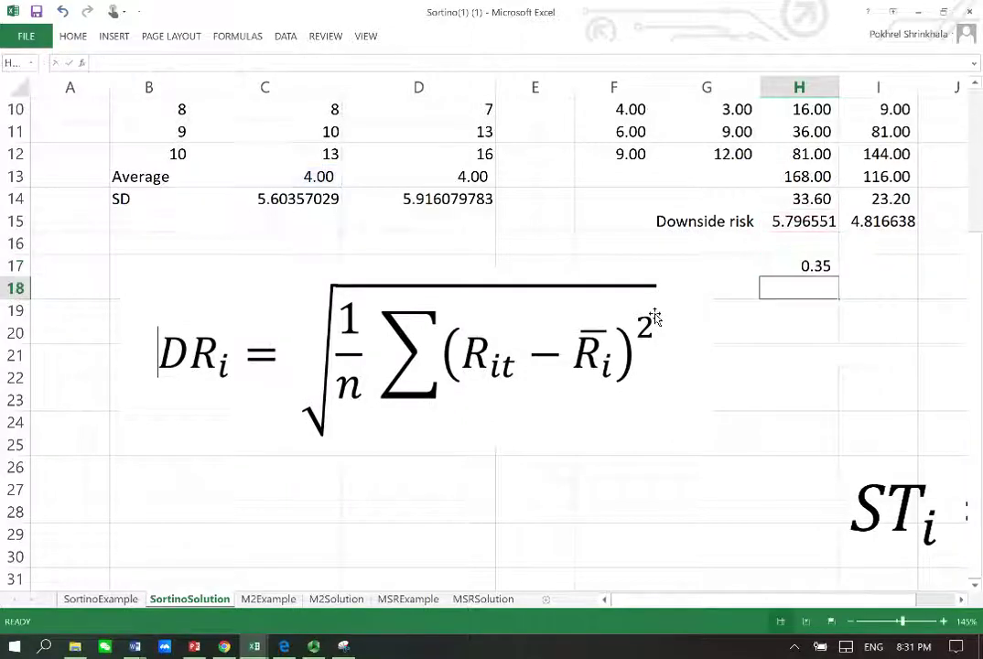
key("Up")
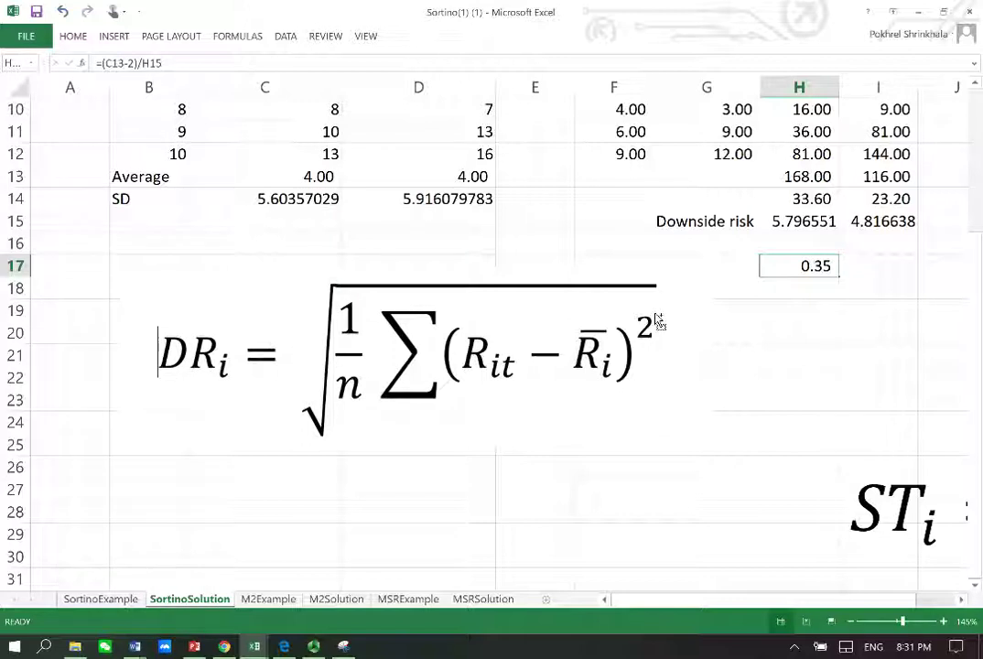
Copy the Sortino ratio formula from H17 to I17 for Portfolio B and check its cell references
key("ctrl+c")
key("Right")
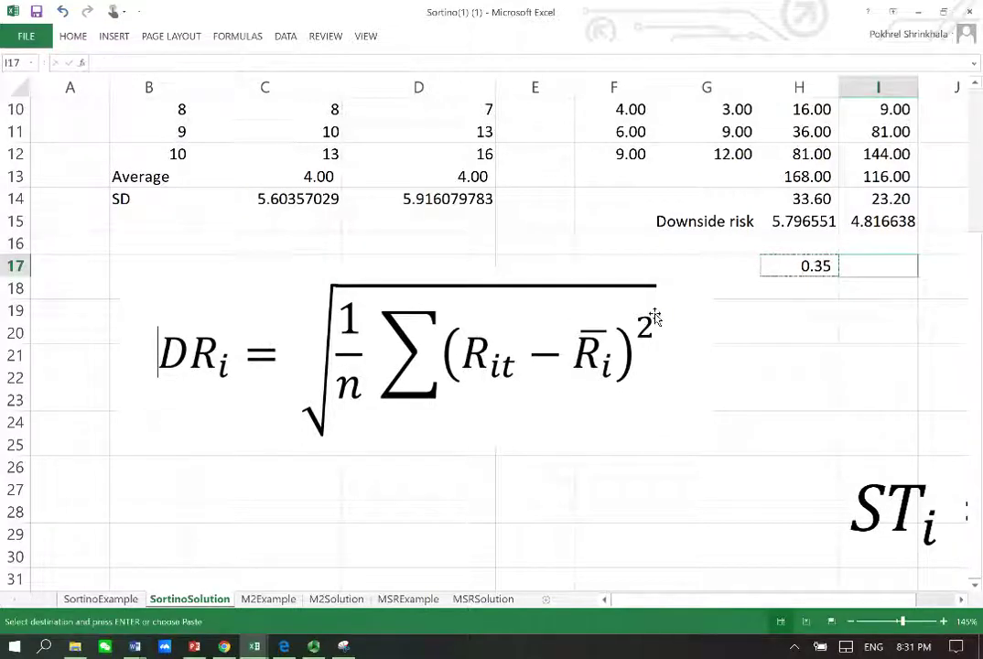
key("Return")
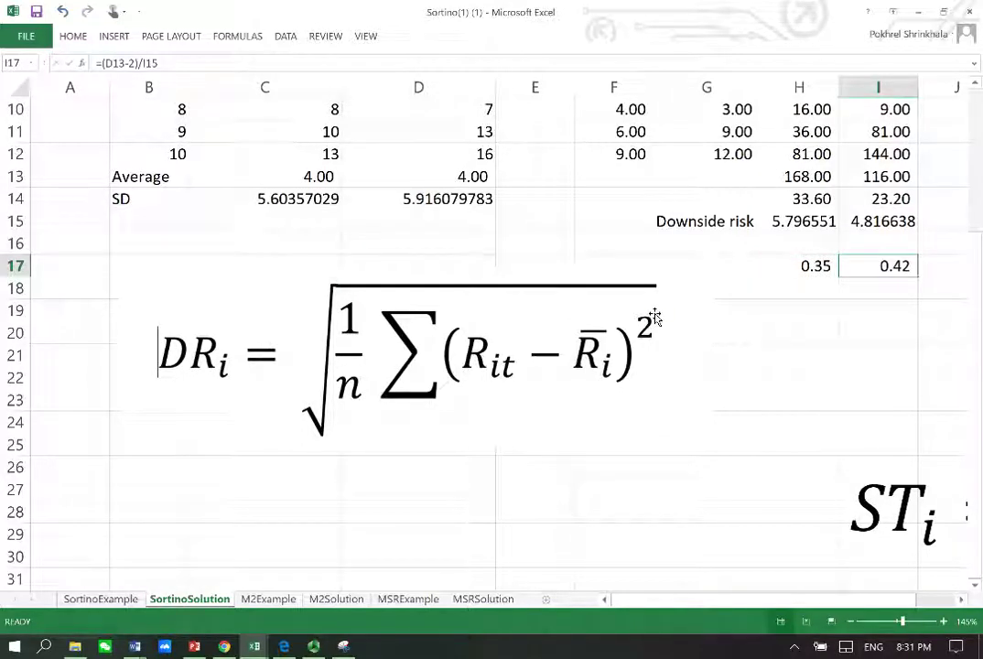
key("F2")
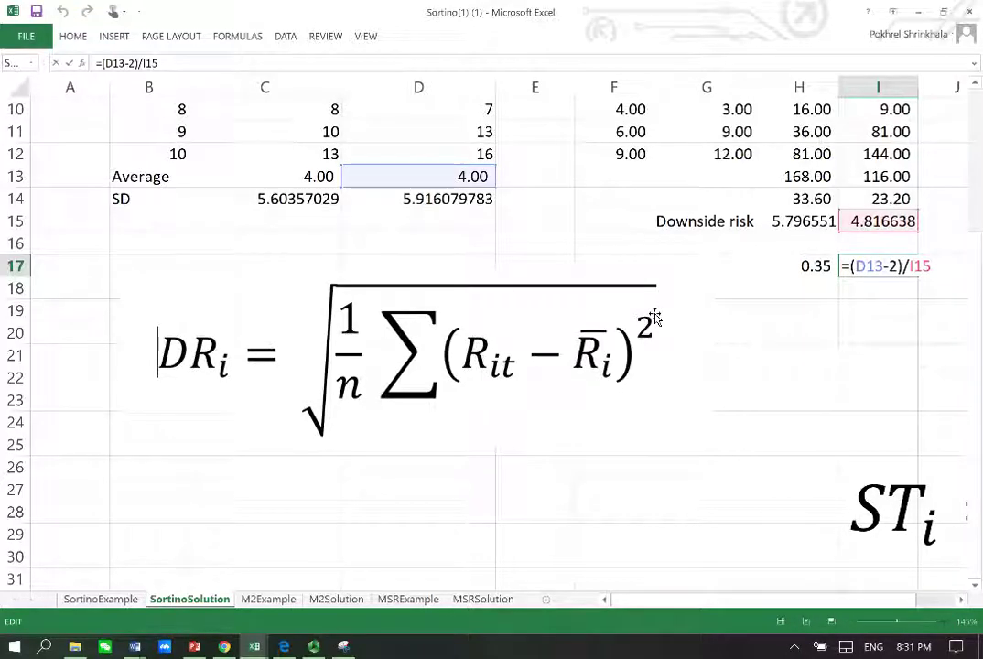
key("Return")
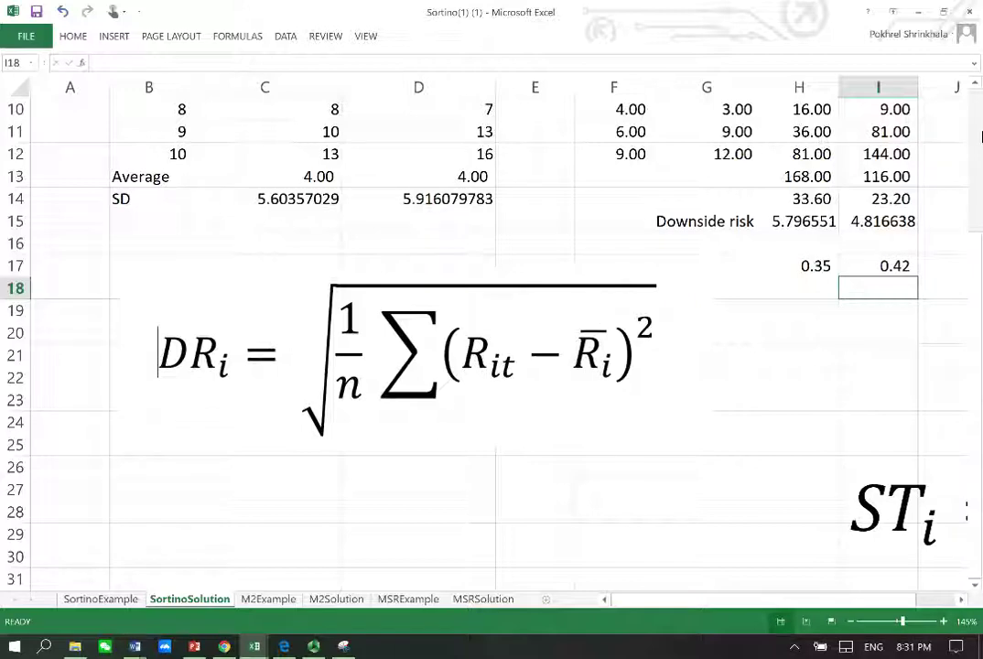
Head the squared deviation columns "Port A" in H2 and "Port B" in I2
scroll(979, 119, "up", 2)
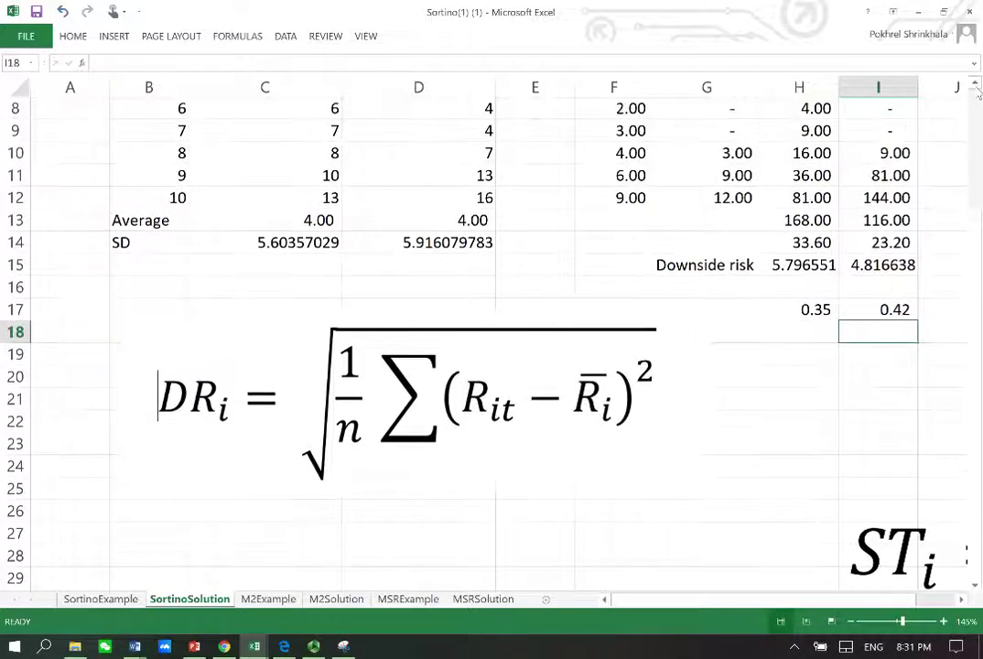
scroll(977, 105, "up", 2)
left_click(883, 469)
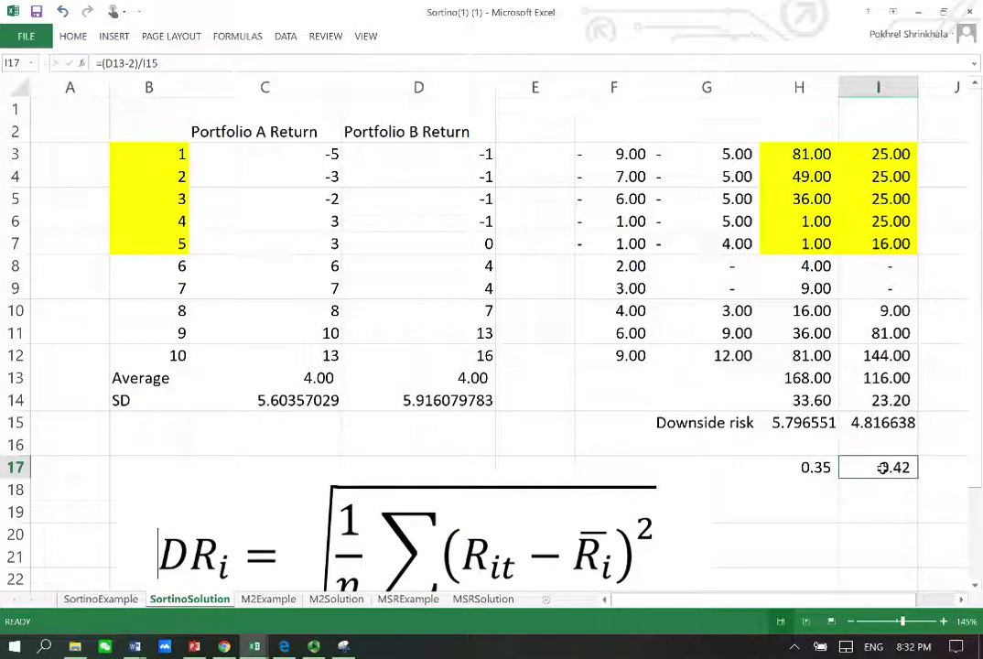
left_click(877, 129)
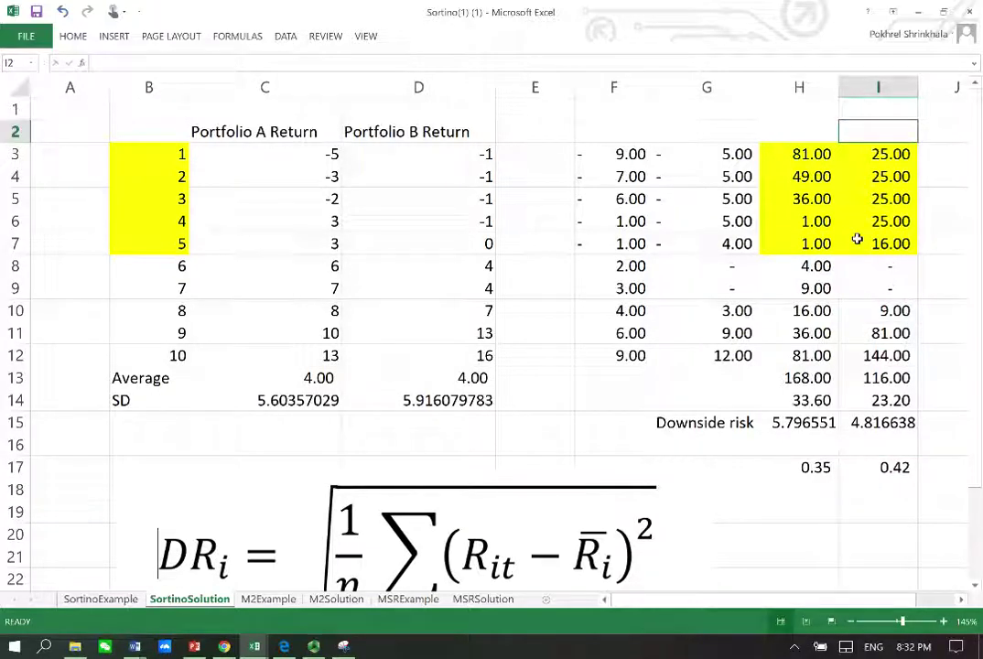
type("Port B")
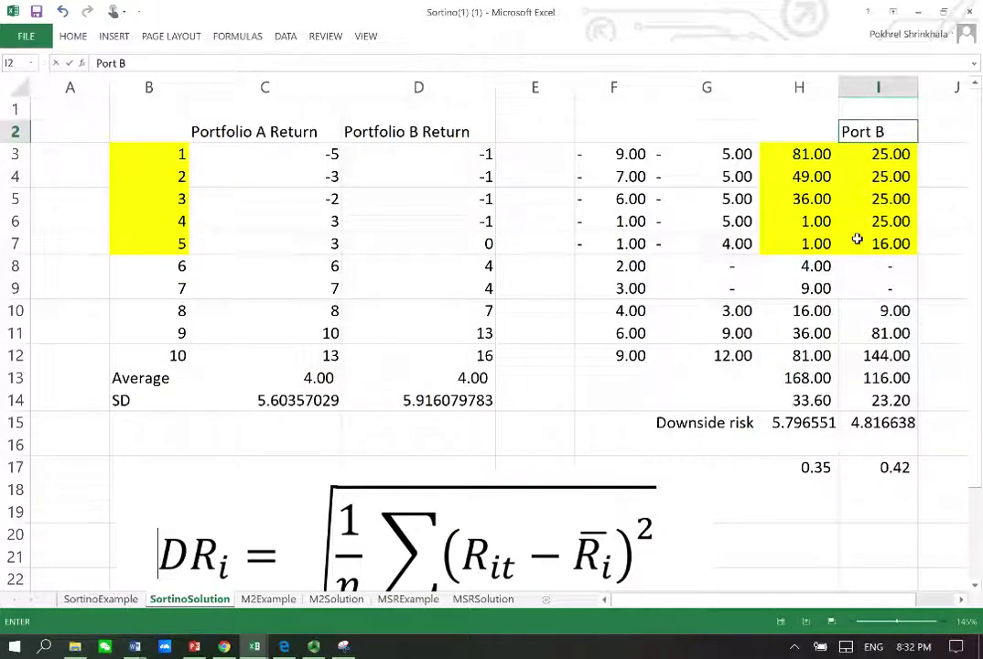
key("Down")
key("Up")
key("Left")
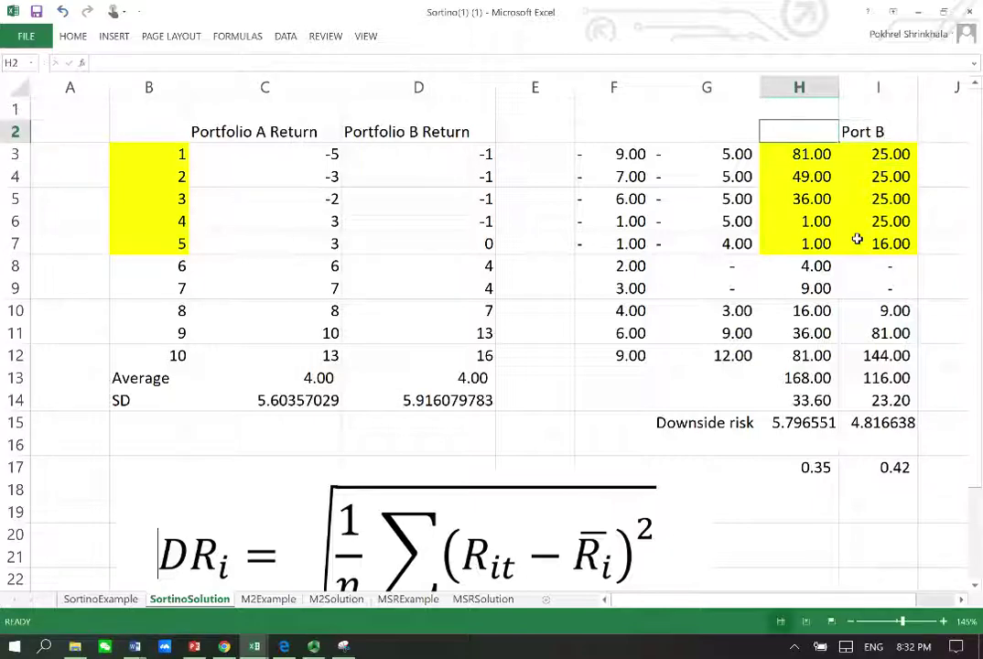
type("Port")
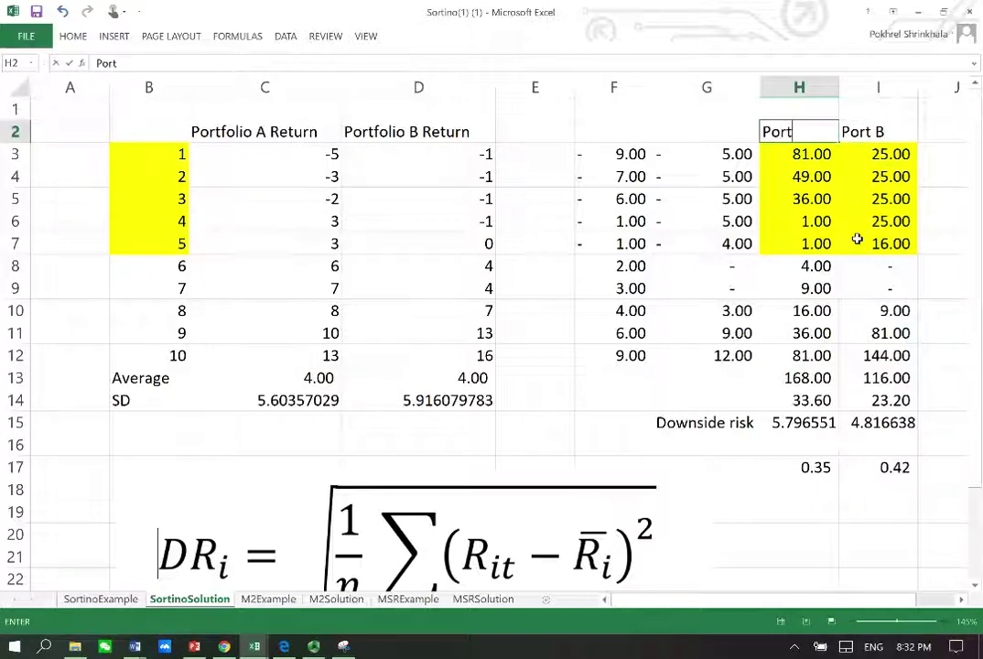
type(" A")
key("Return")
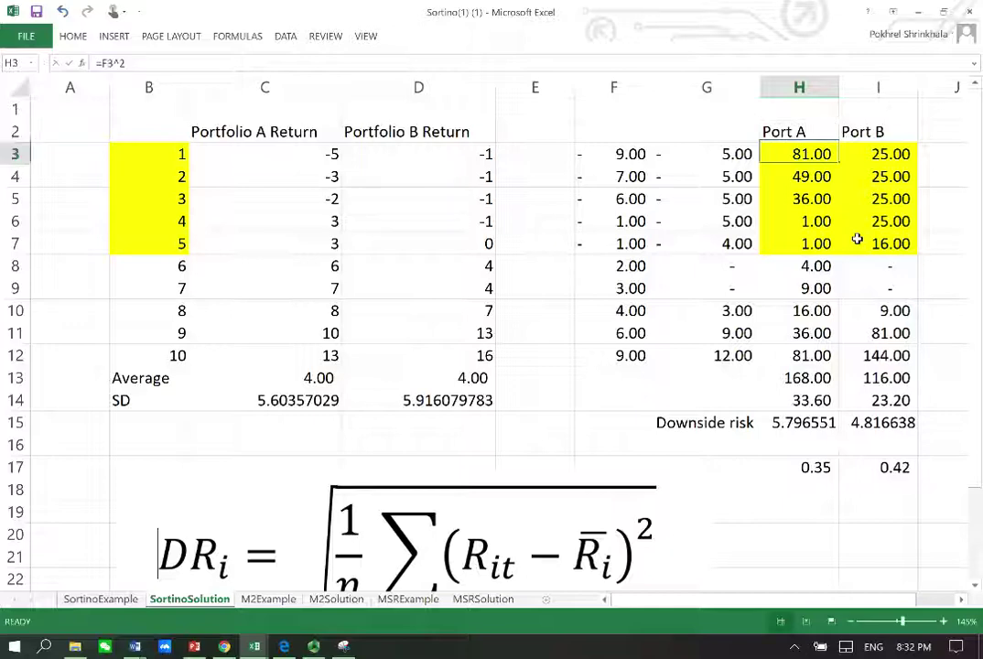
left_click(877, 132)
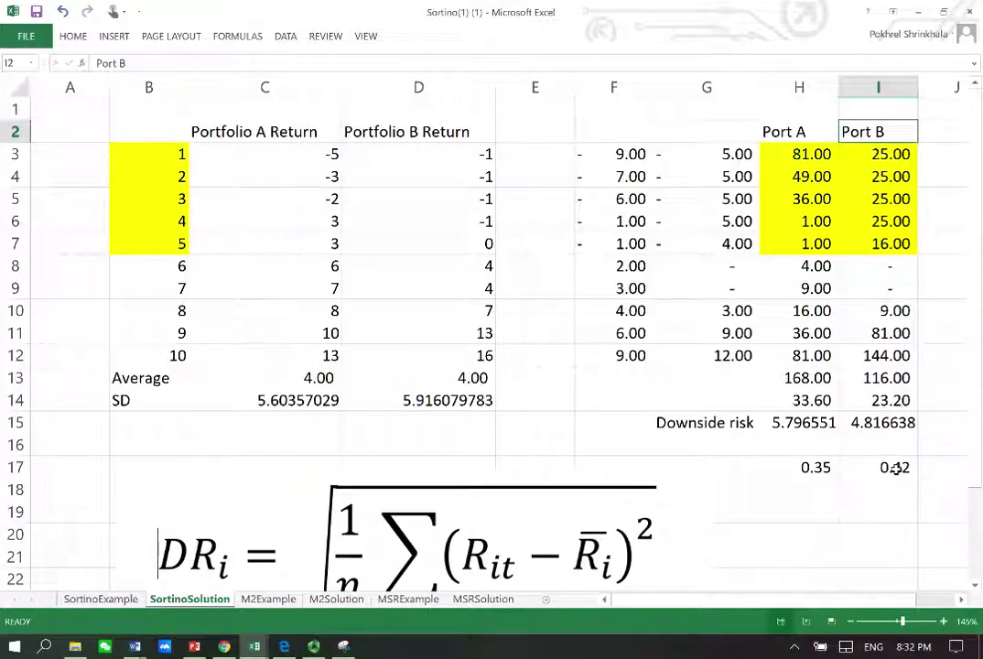
left_click(896, 468)
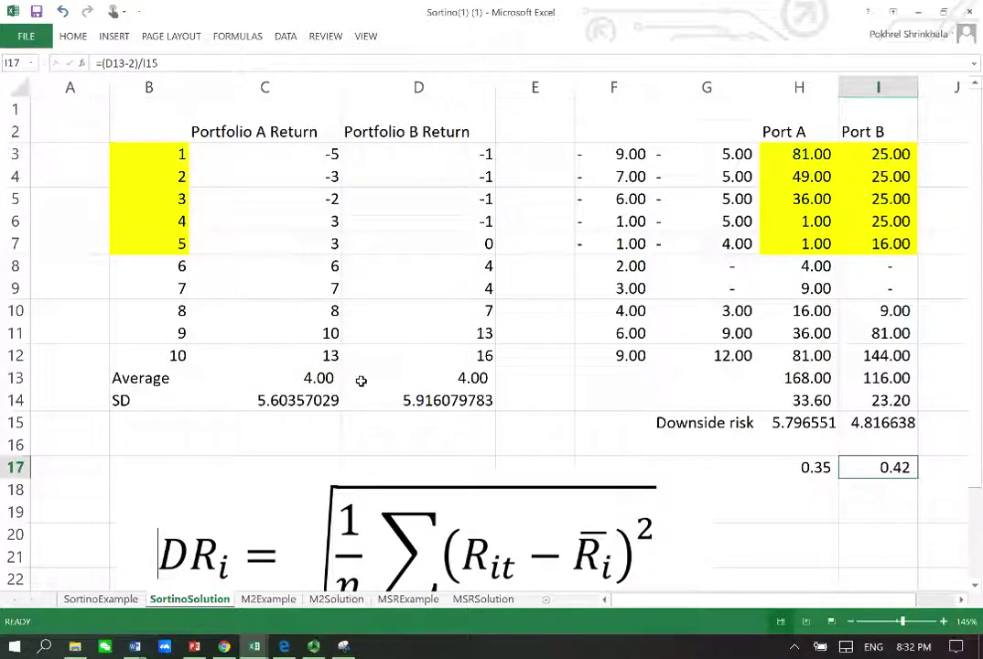
left_click(297, 378)
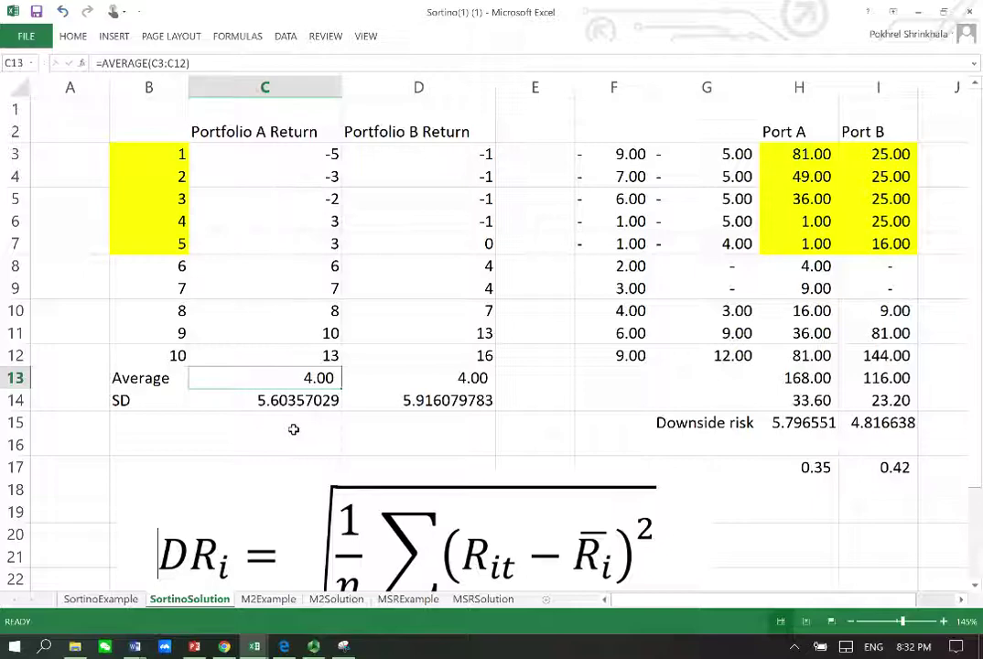
Enter =(C13-2)/C14 in H19 to work out Portfolio A's ratio based on standard deviation
left_click(794, 513)
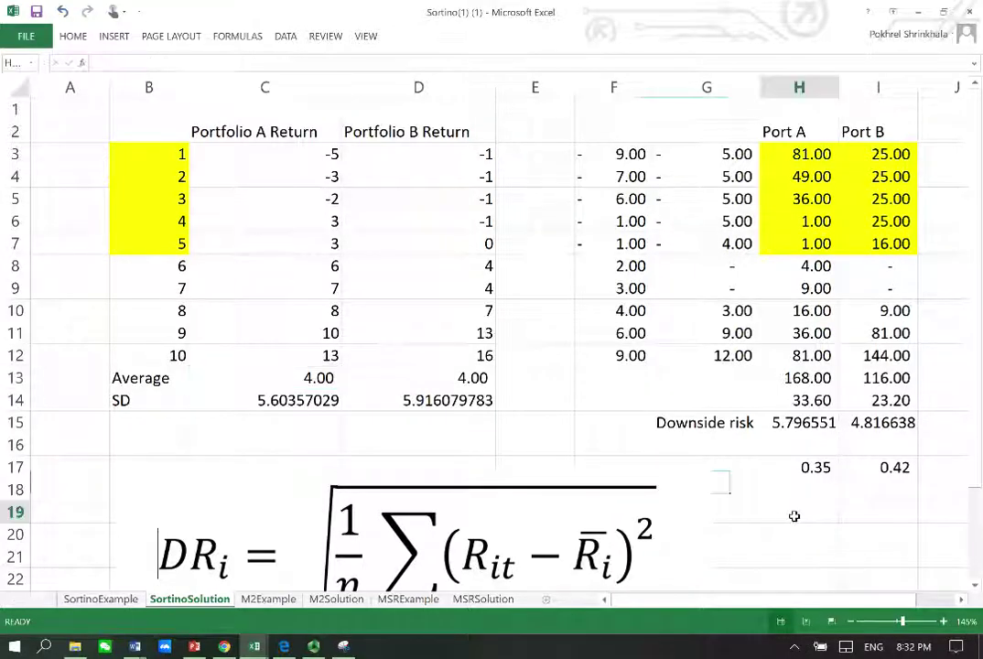
type("=")
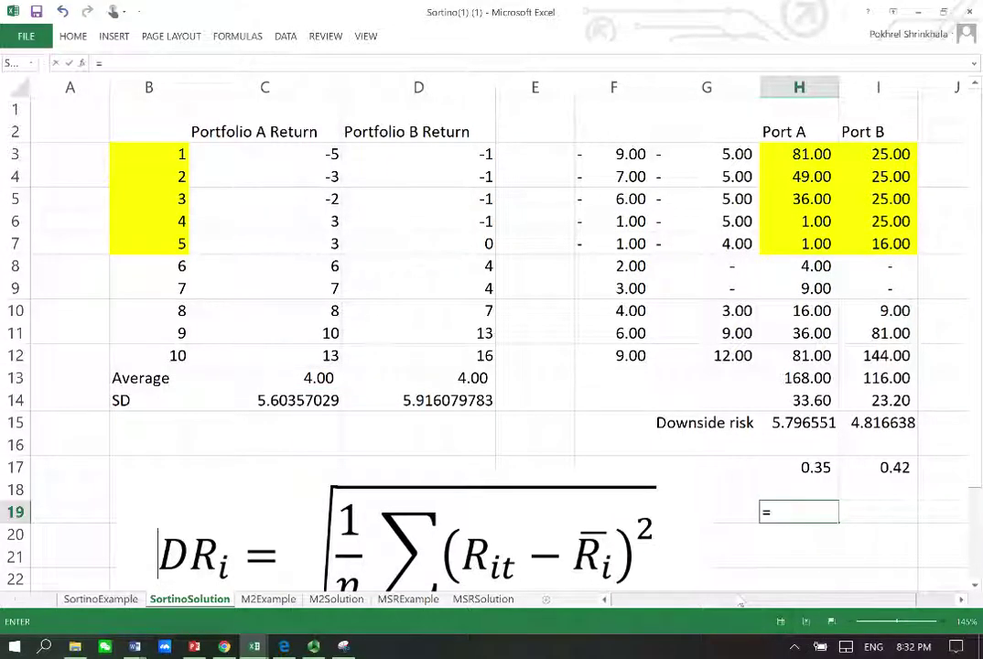
type("(")
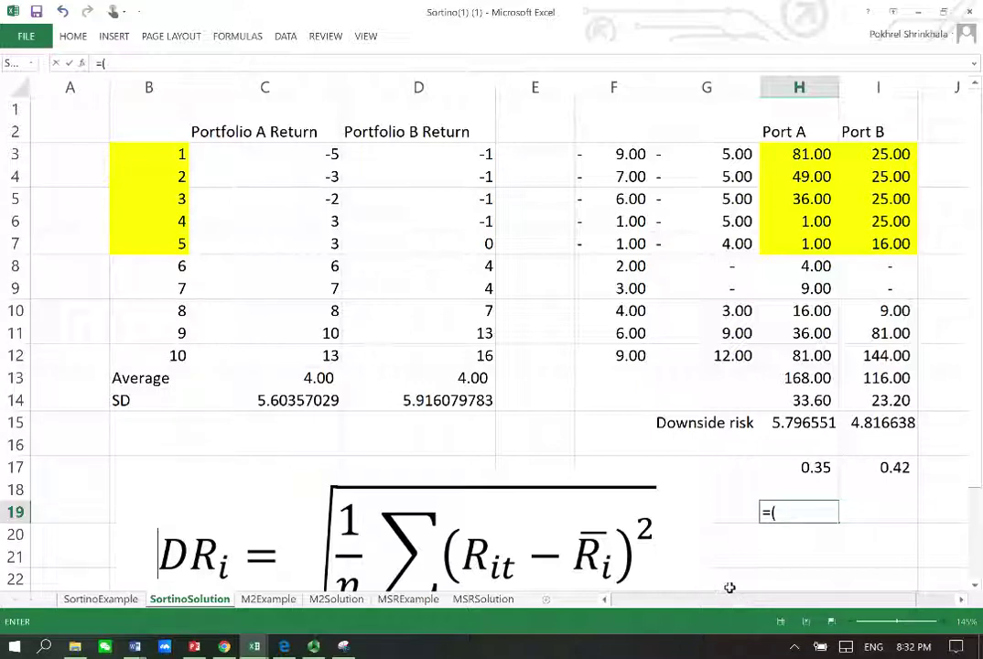
left_click(325, 380)
type("-2")
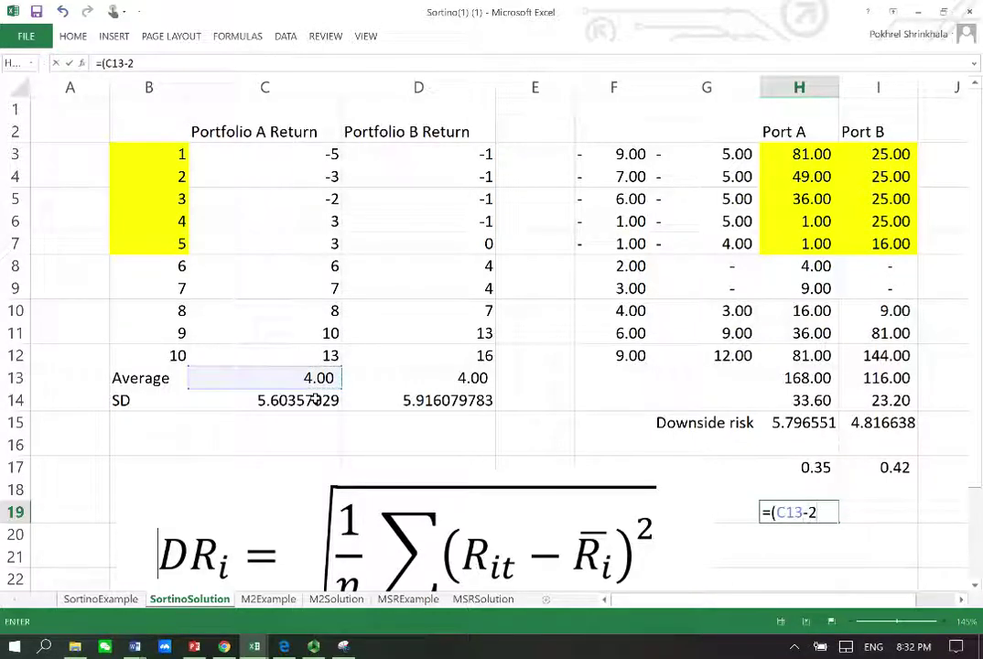
type(")/")
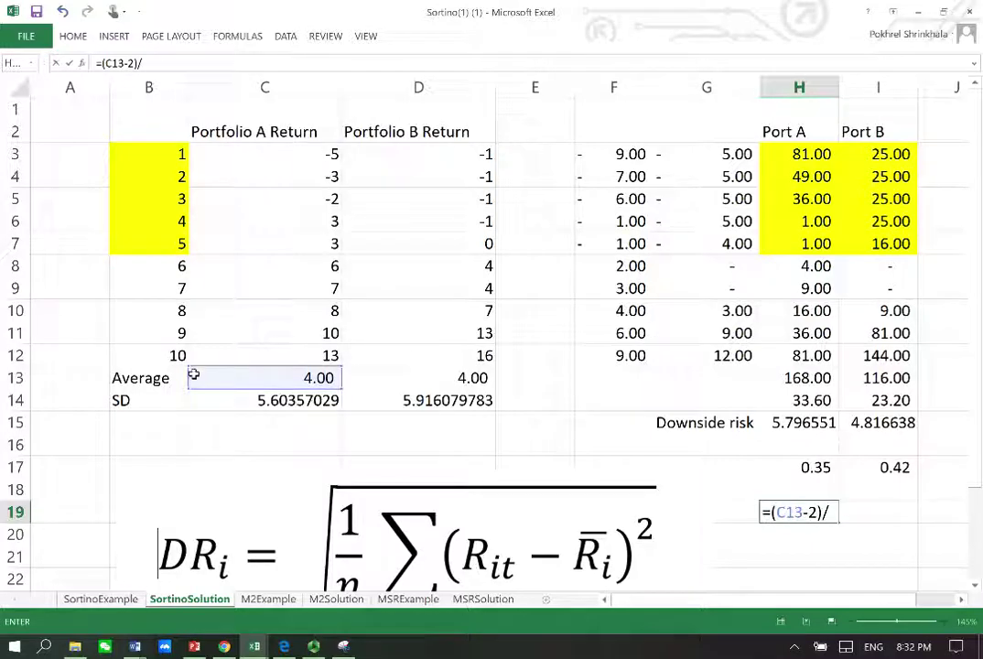
left_click(262, 401)
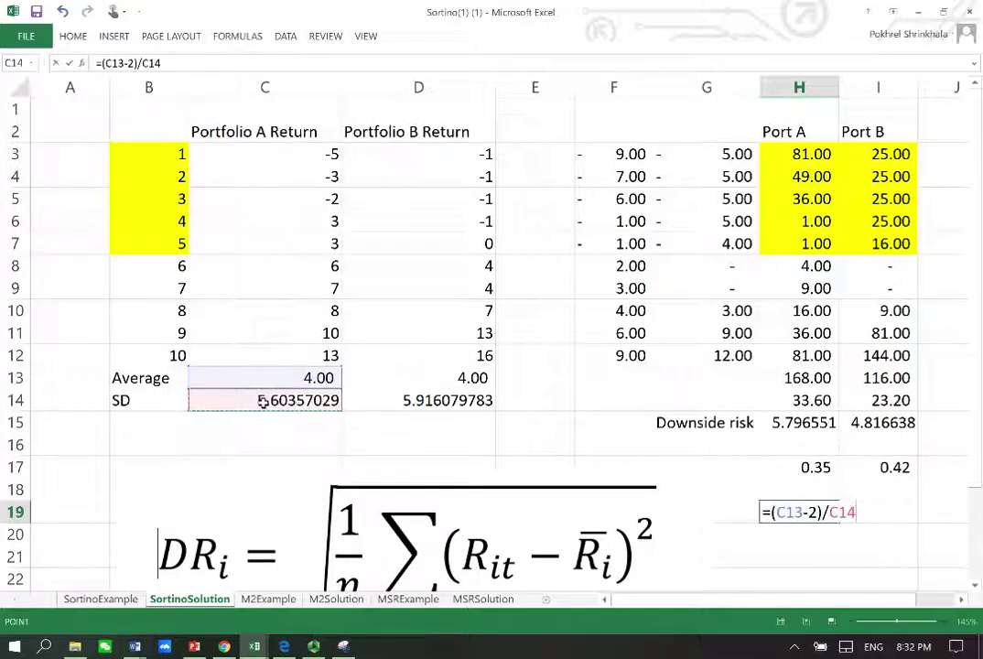
key("Return")
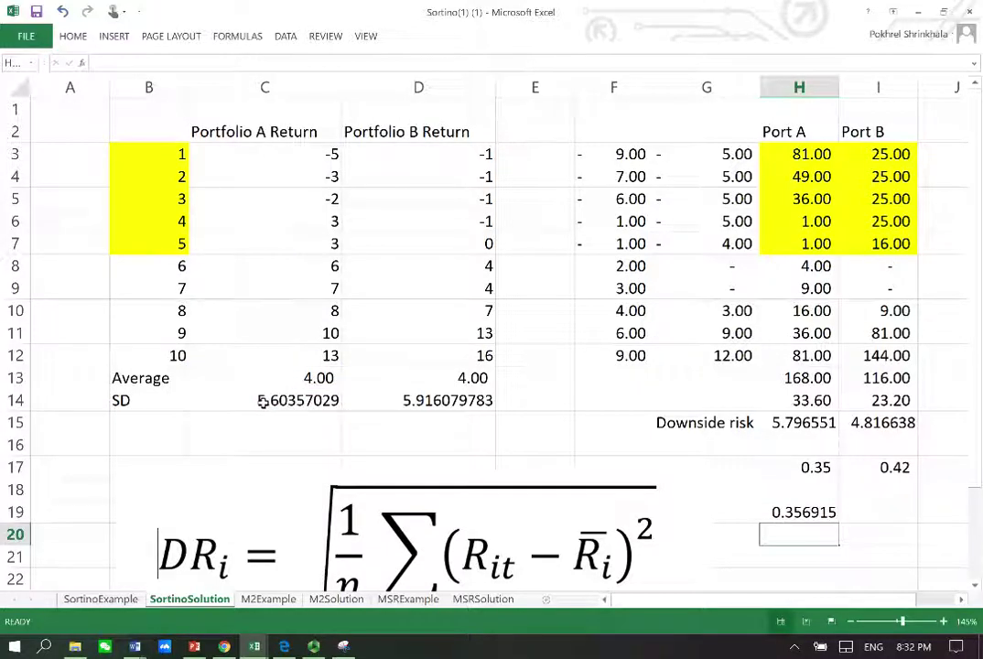
Copy the standard deviation ratio formula from H19 to I19 for Portfolio B
key("Up")
key("ctrl+c")
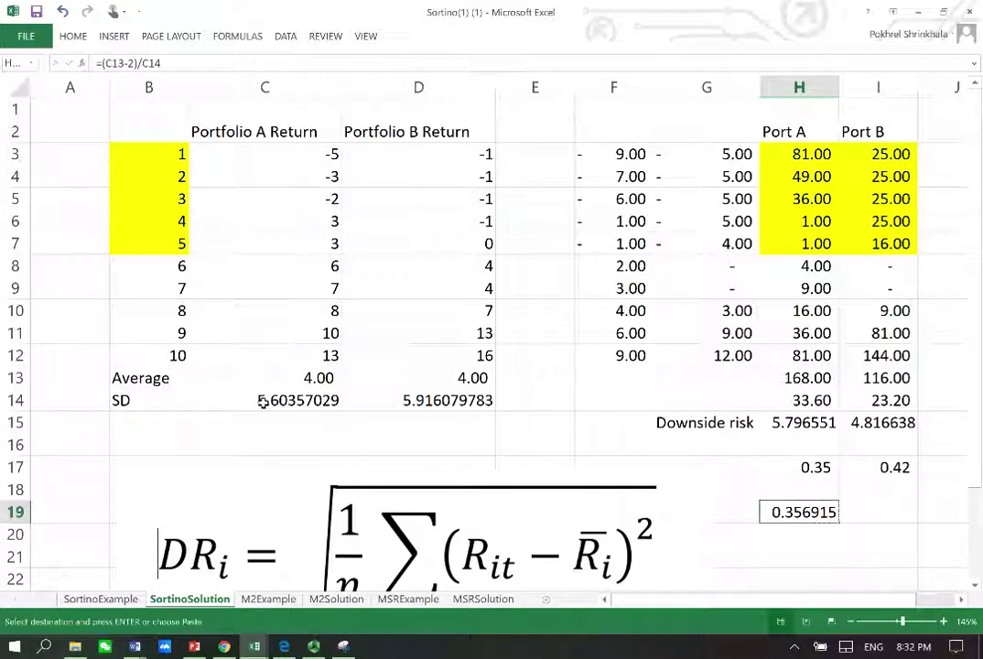
key("Right")
key("Return")
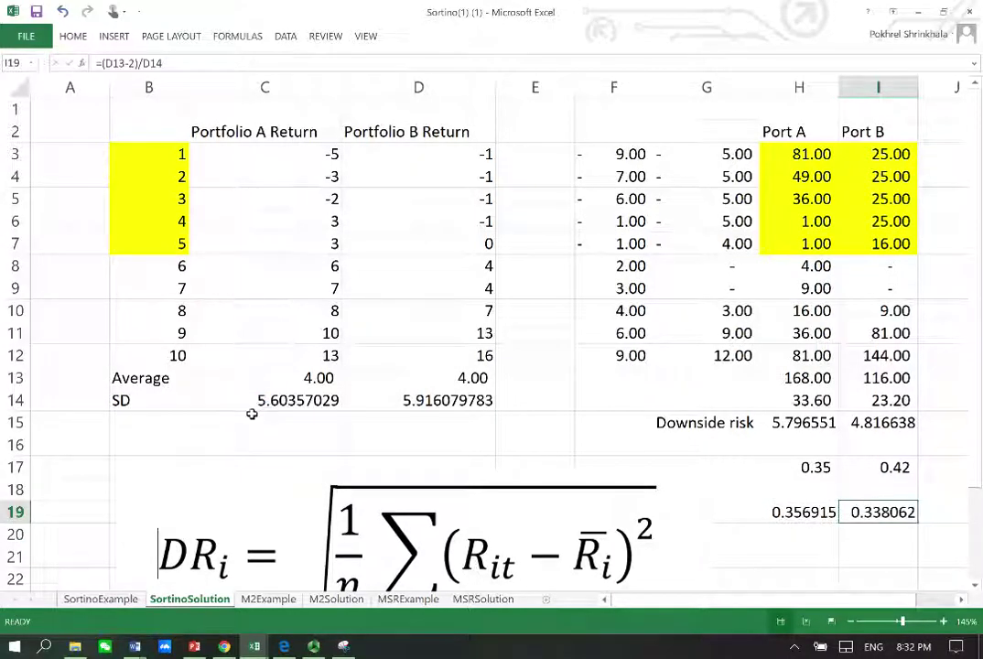
Highlight Portfolio A's standard deviation ratio in H19 and Portfolio B's Sortino ratio in I17 with a red fill
left_click(810, 514)
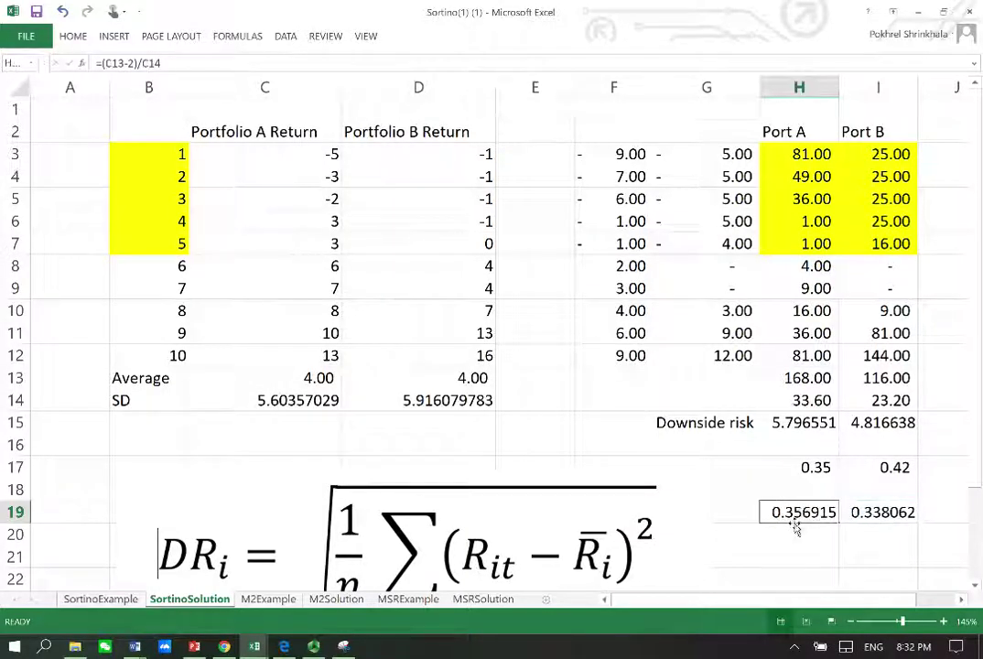
left_click(74, 35)
left_click(213, 86)
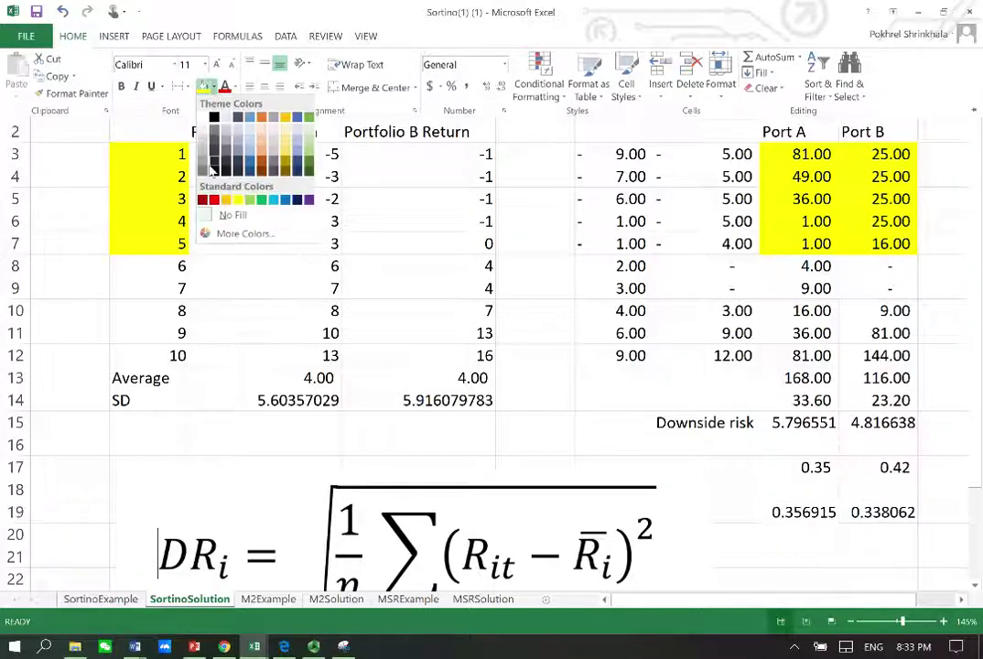
left_click(213, 197)
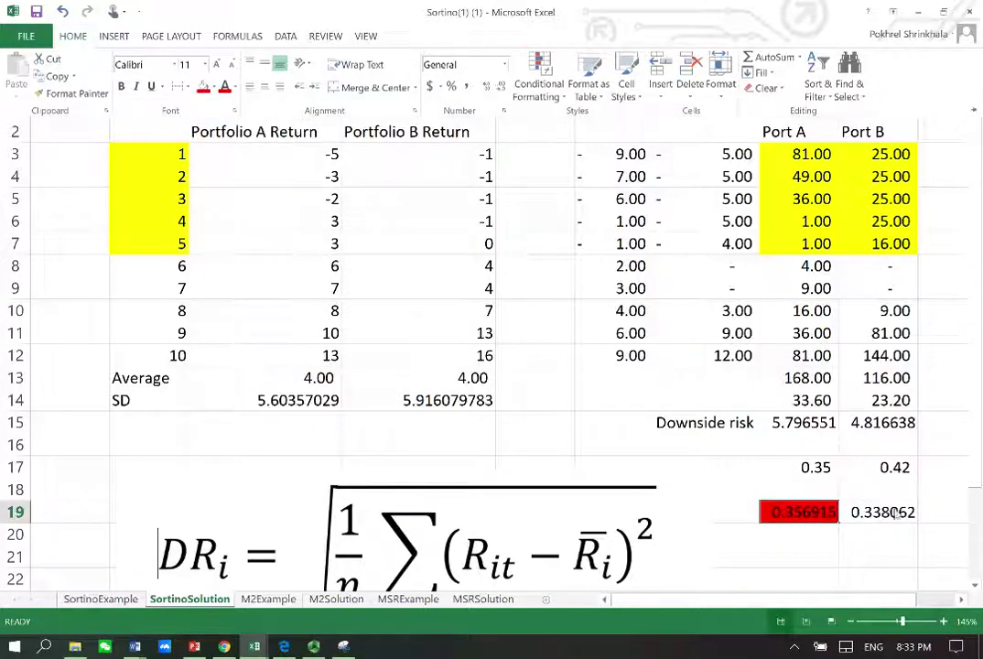
left_click(876, 467)
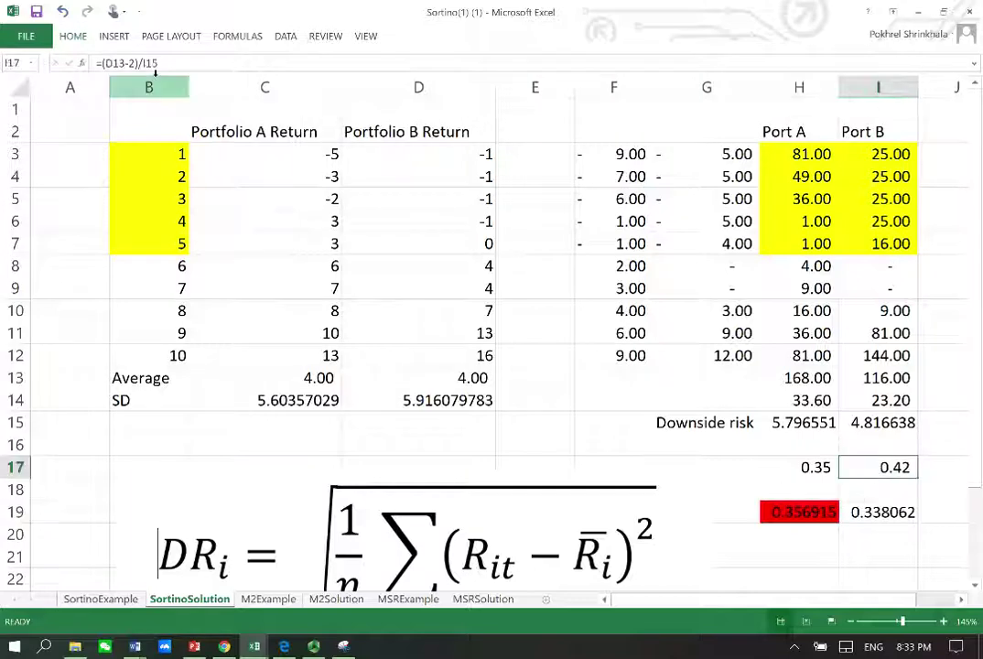
left_click(73, 35)
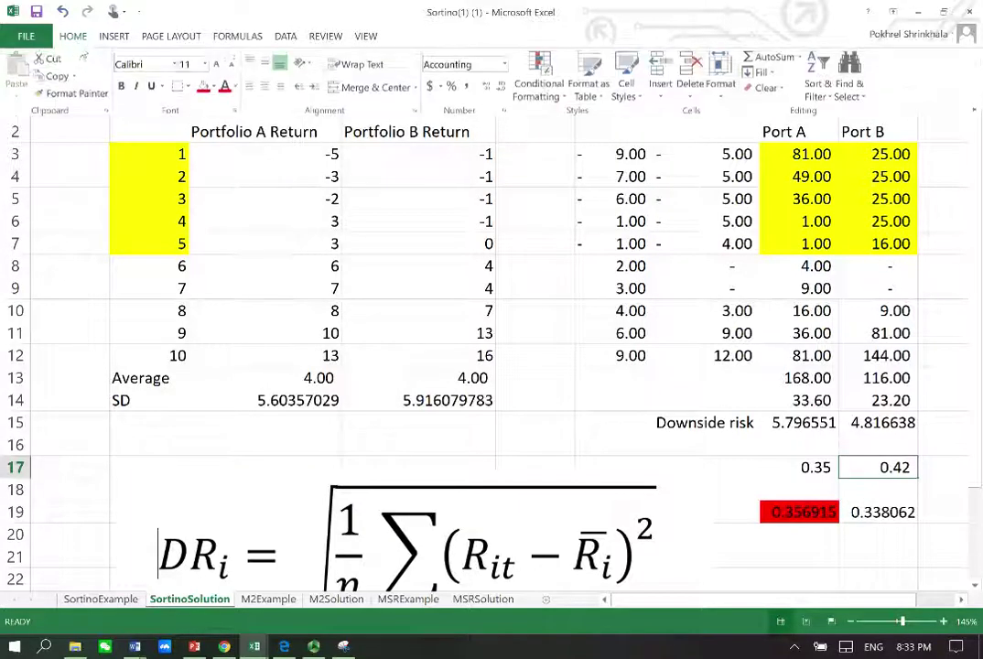
left_click(203, 86)
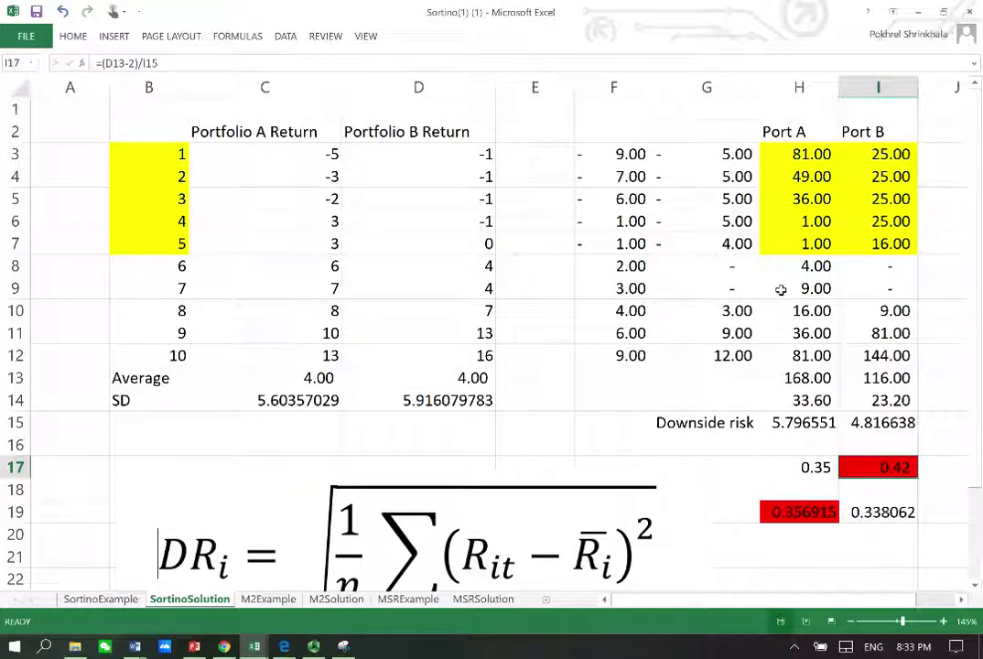
Examine Portfolio A's lowest returns, both portfolios' average returns and Portfolio B's Sortino ratio to compare the two rankings
left_click_drag(310, 153, 307, 256)
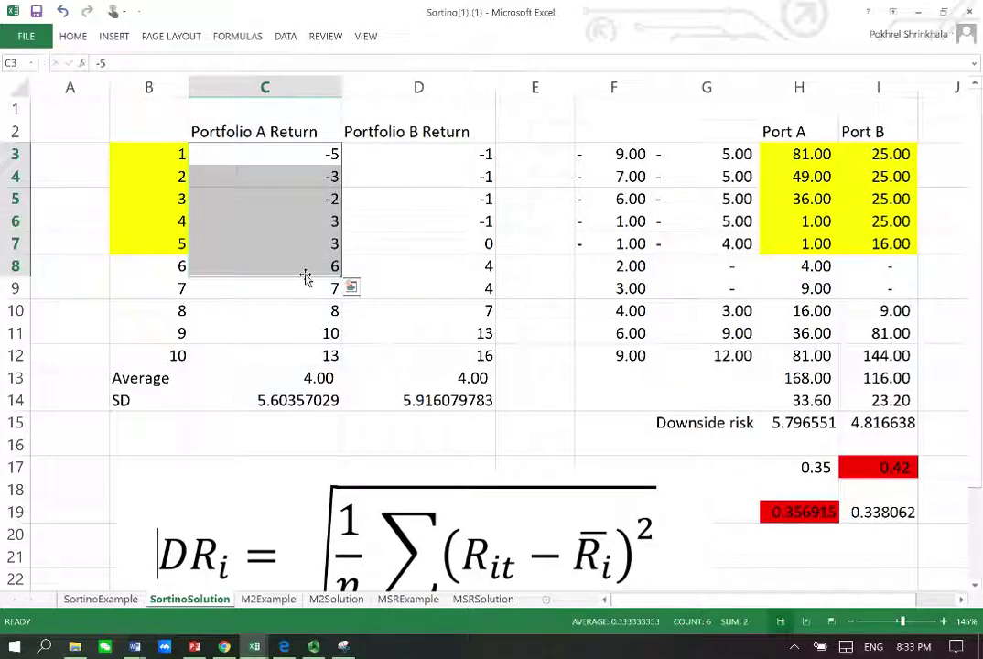
left_click(311, 378)
left_click(472, 378)
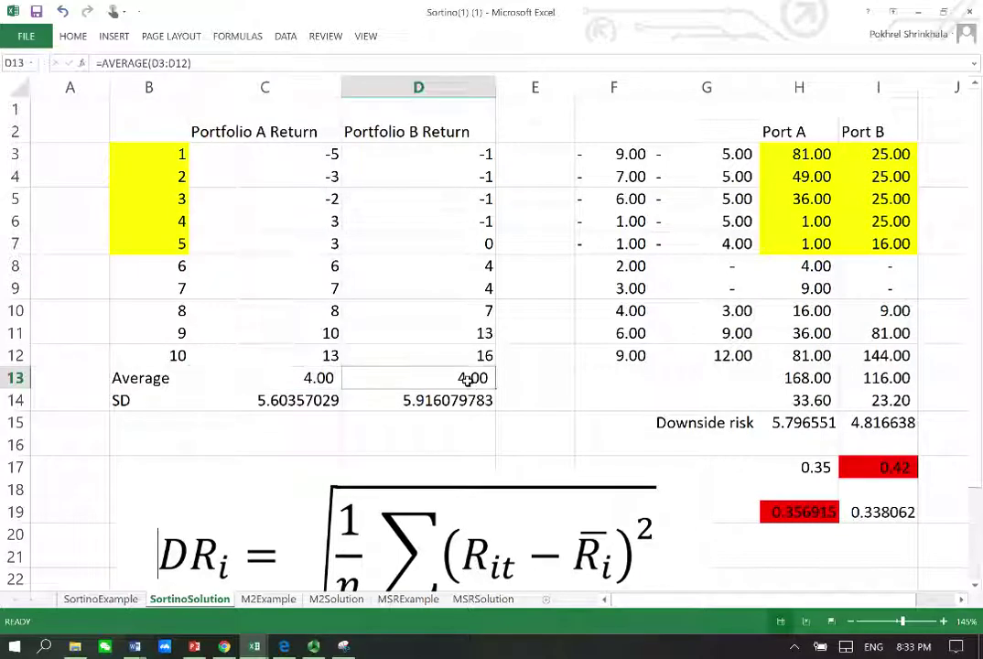
left_click(881, 468)
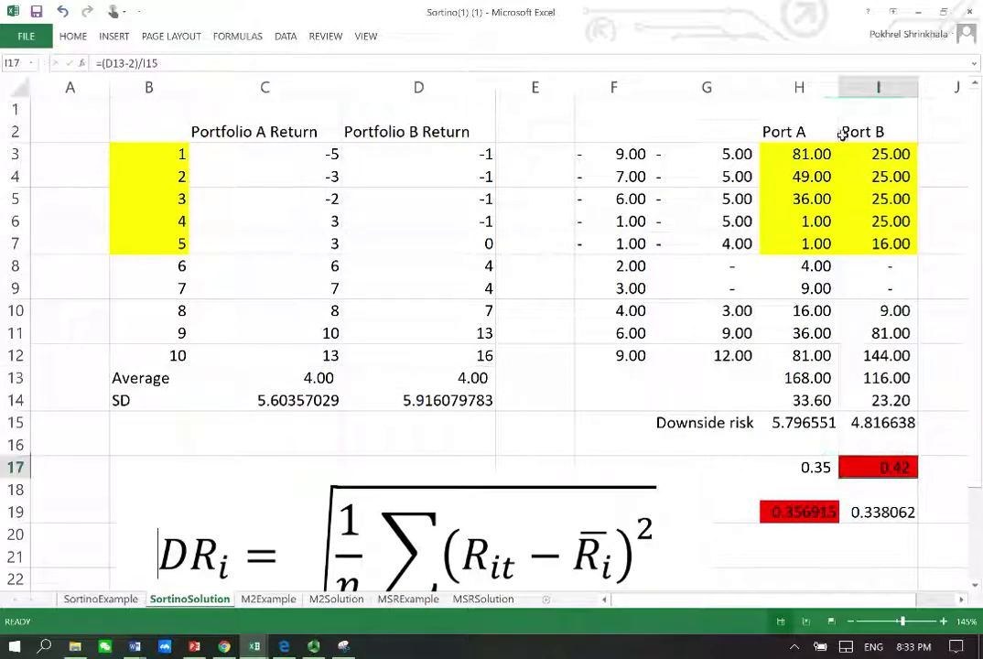
left_click(876, 131)
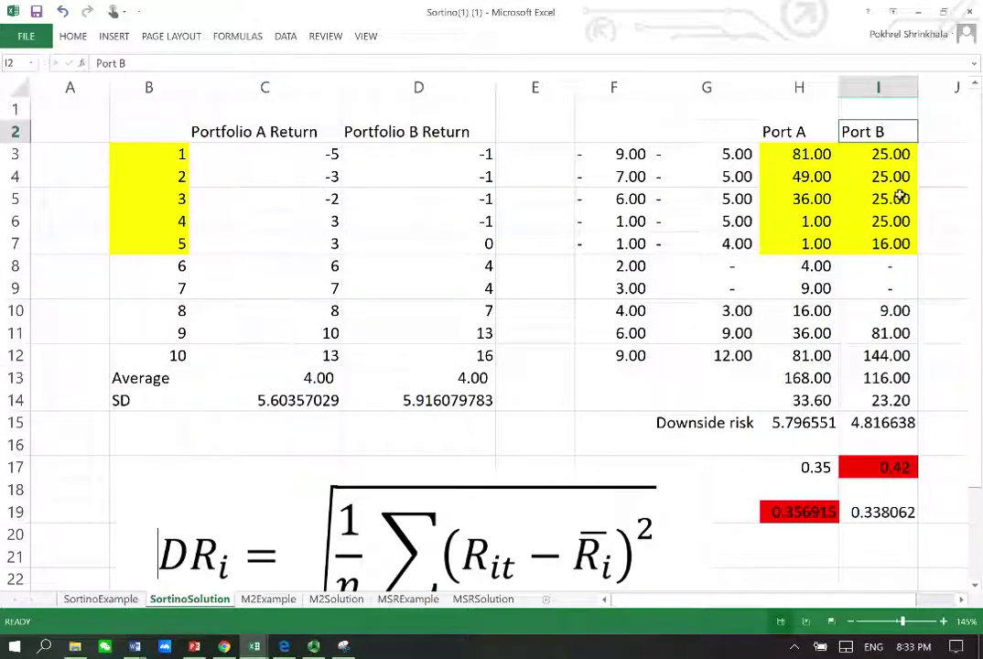
left_click(879, 467)
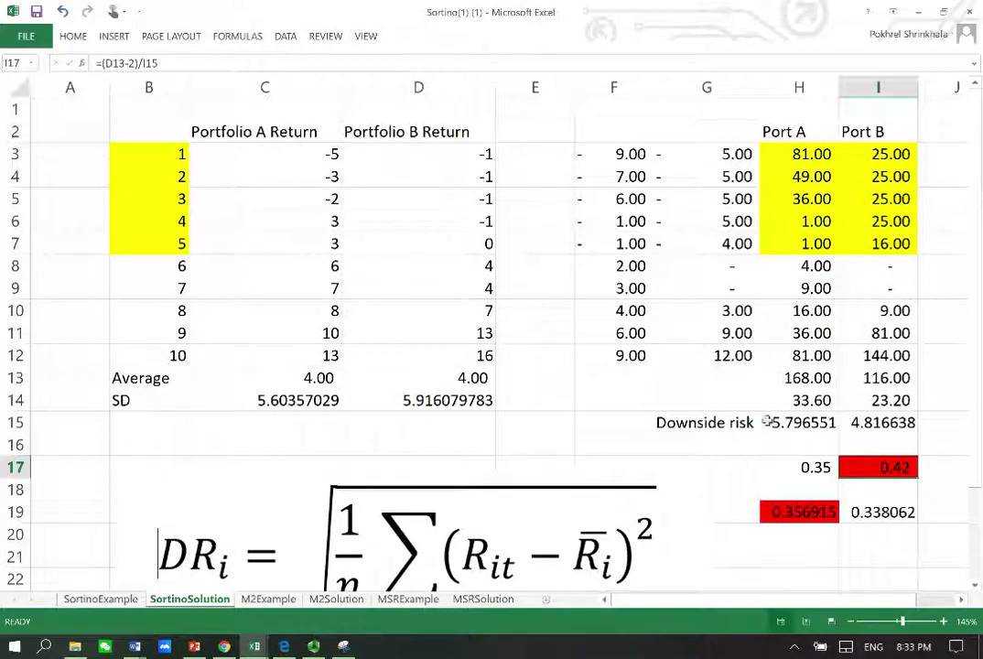
left_click(334, 425)
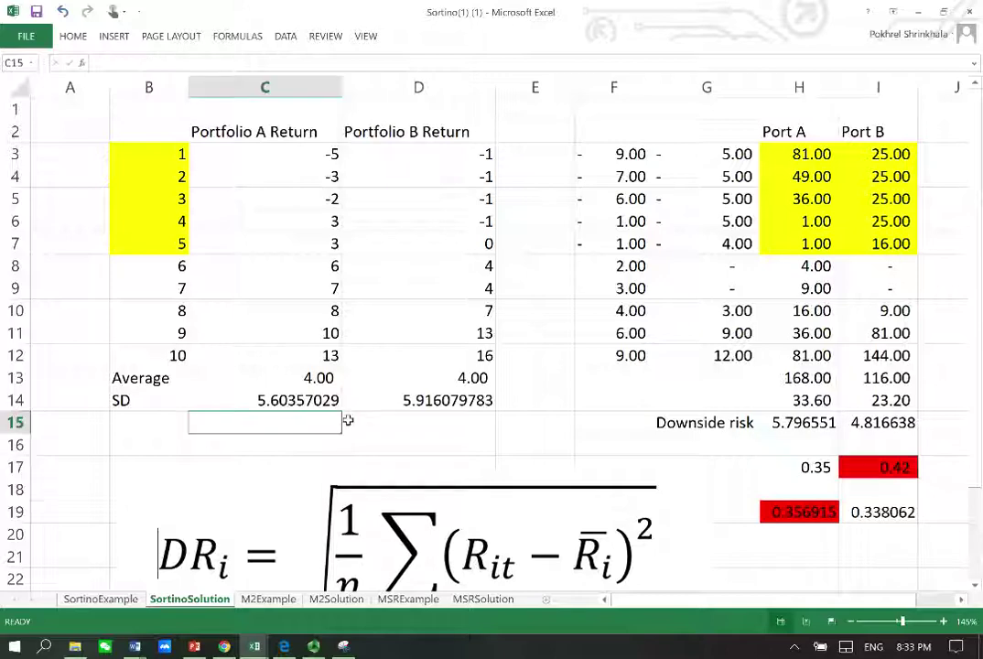